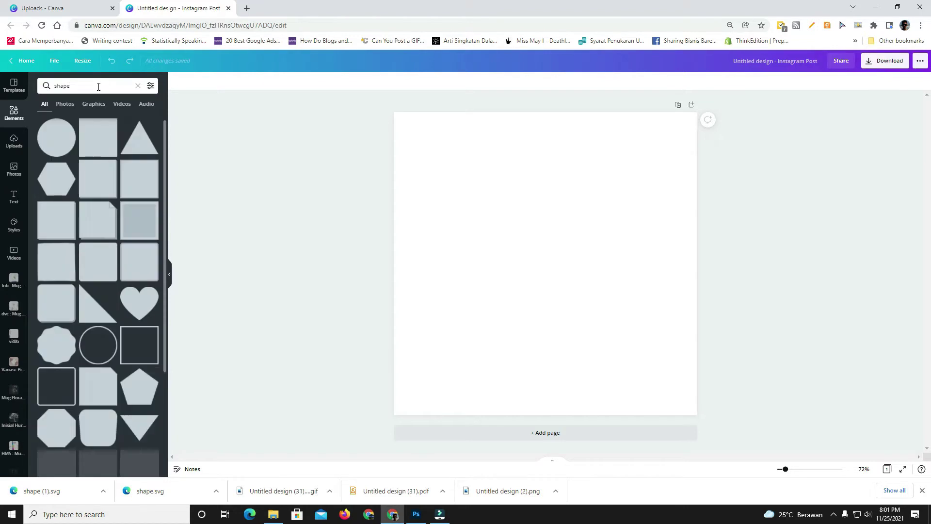
# - Add the slanted heart and the zigzag shape to the page, arranging the heart above the zigzag
pyautogui.scroll(-3, 104, 286)
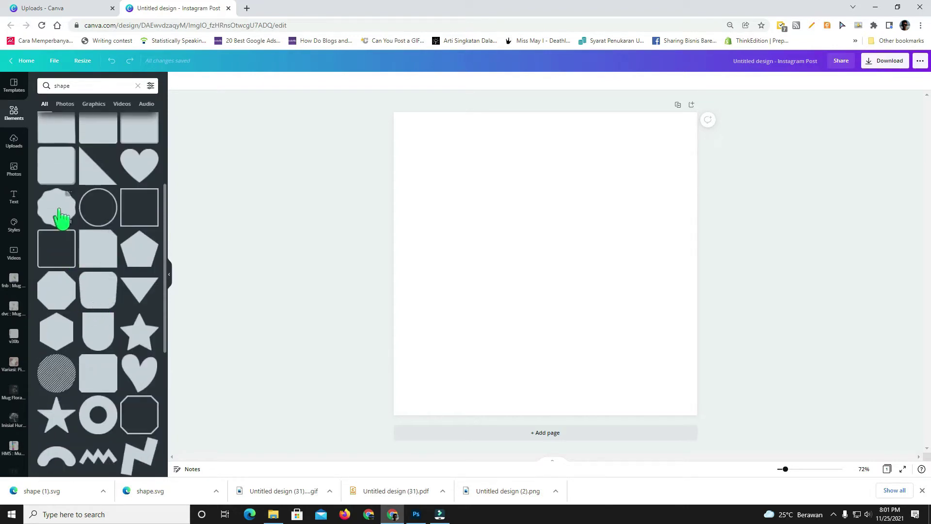
pyautogui.click(140, 373)
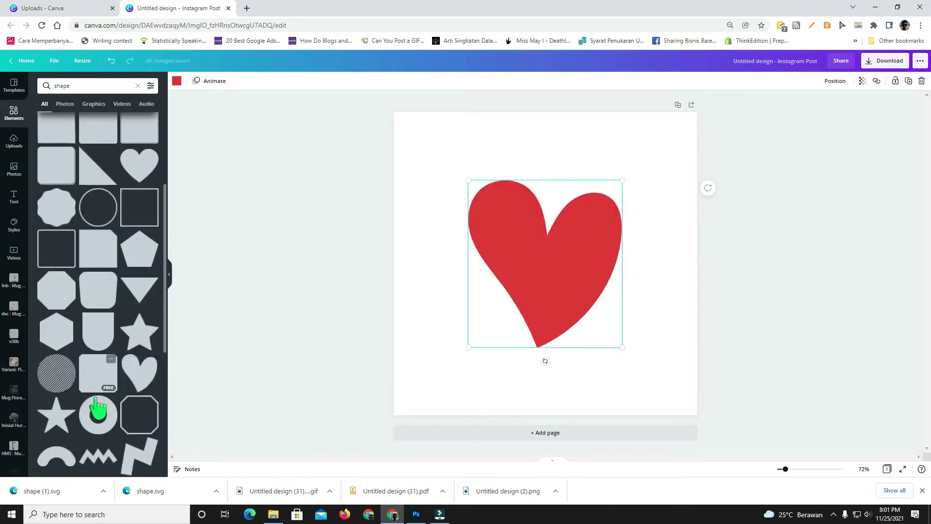
pyautogui.scroll(-2, 97, 402)
pyautogui.moveTo(94, 378); pyautogui.dragTo(618, 400)
pyautogui.moveTo(606, 257); pyautogui.dragTo(604, 186)
pyautogui.moveTo(598, 383); pyautogui.dragTo(599, 340)
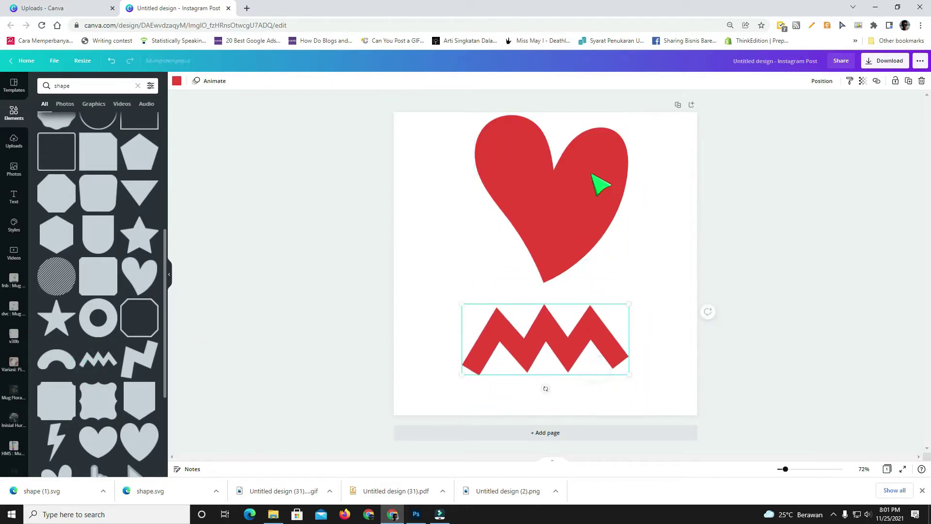
pyautogui.click(588, 174)
# - Download the design as an SVG with a transparent background and dismiss the save confirmation
pyautogui.click(885, 61)
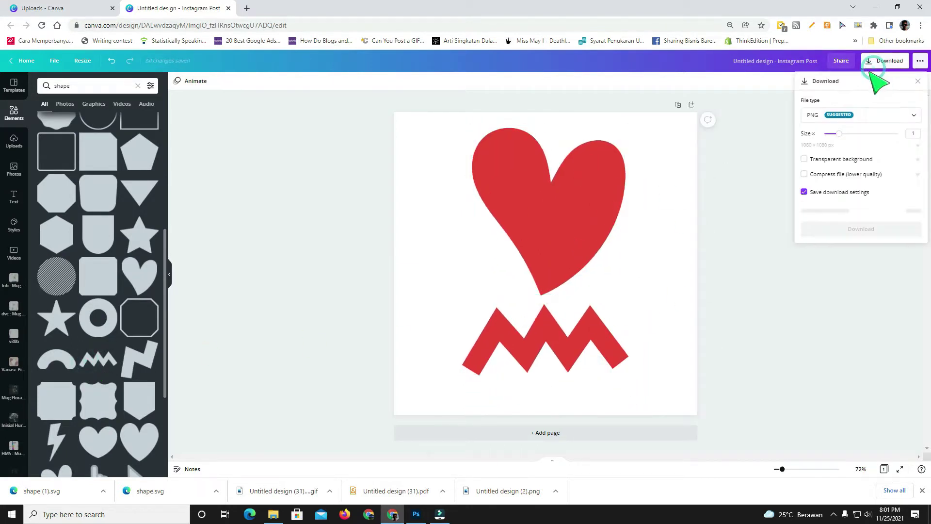
pyautogui.click(892, 117)
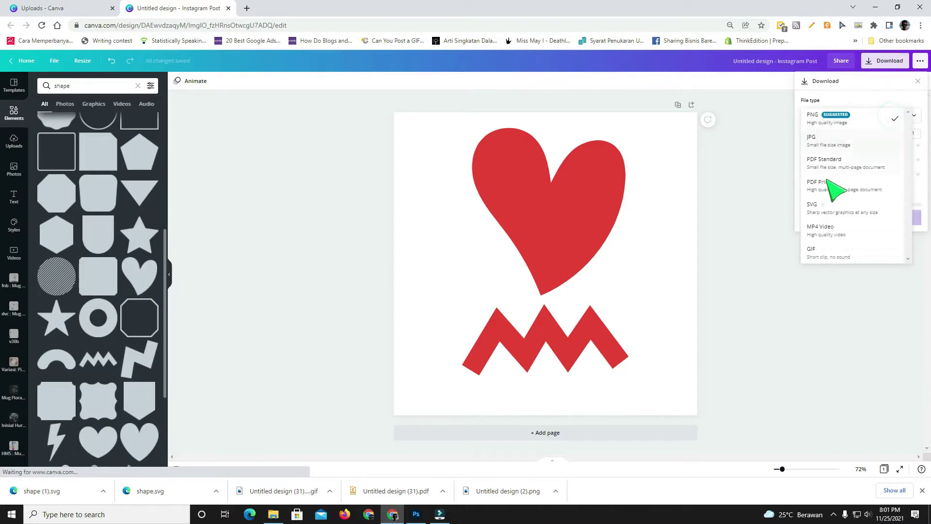
pyautogui.click(854, 211)
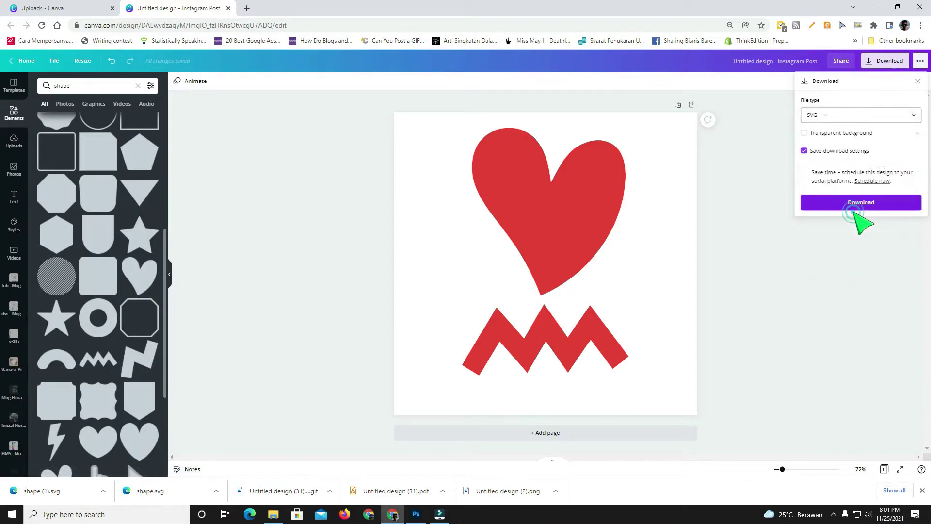
pyautogui.click(804, 133)
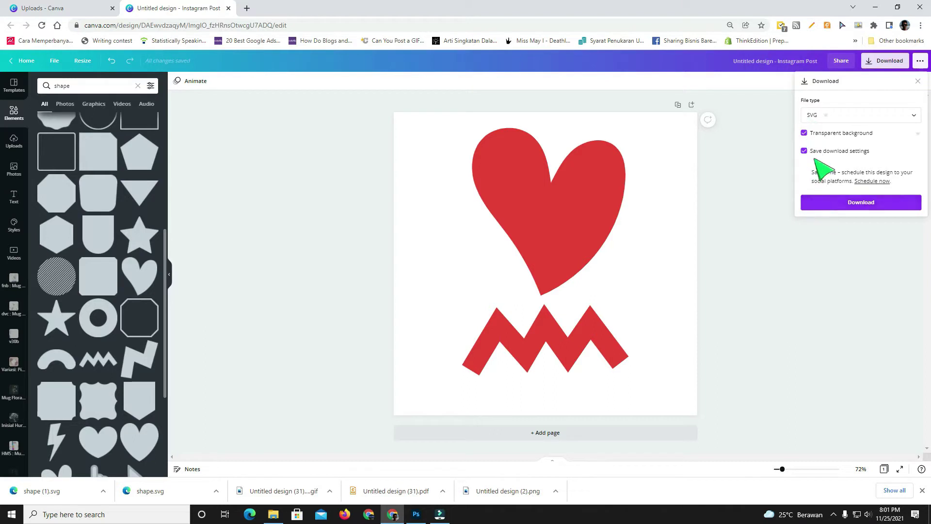
pyautogui.click(857, 203)
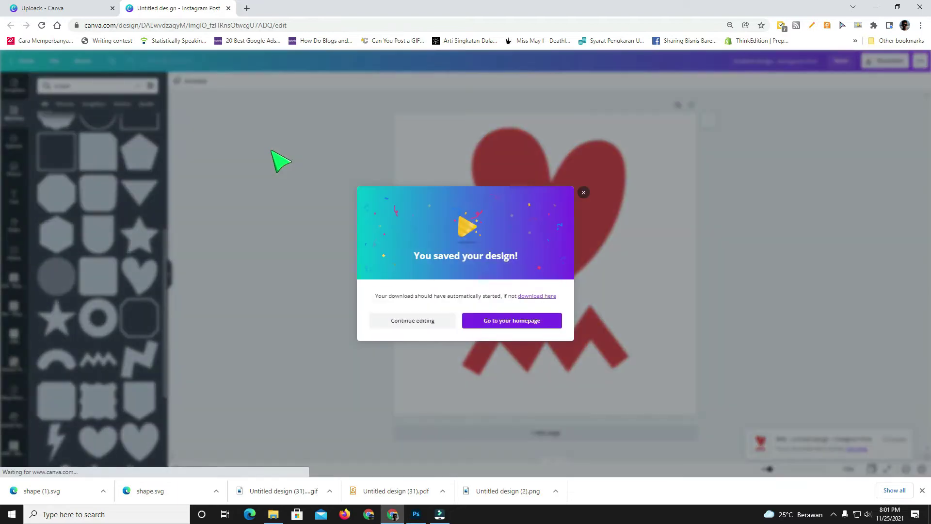
pyautogui.click(584, 192)
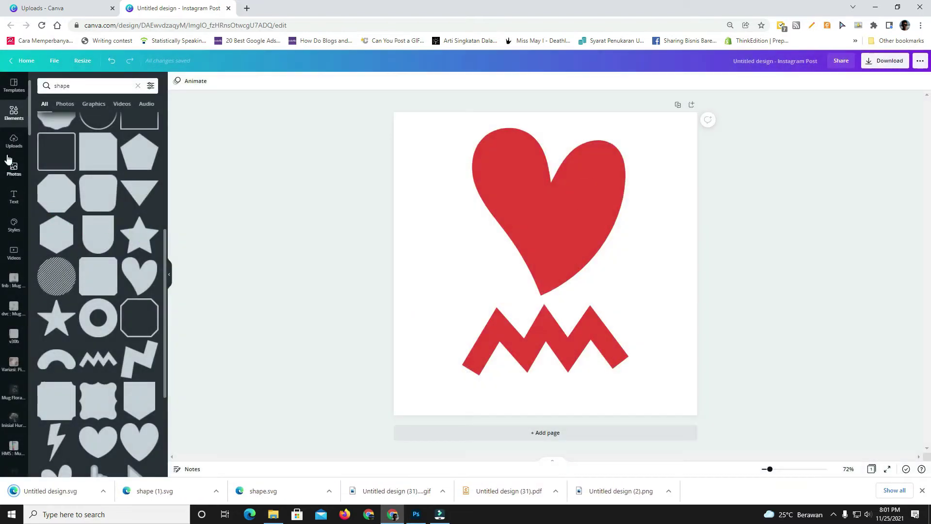
# - Try to upload Untitled design.svg from the Downloads folder to the Canva uploads
pyautogui.click(14, 139)
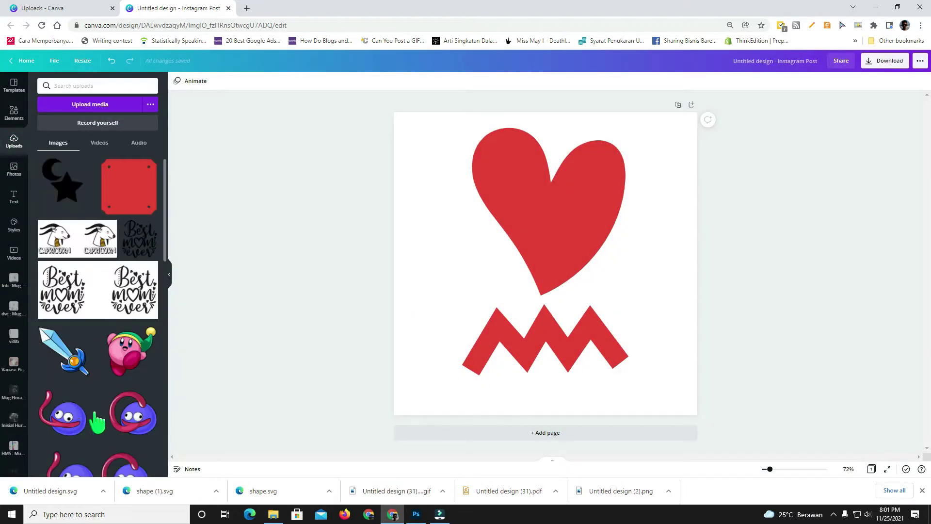
pyautogui.click(103, 491)
pyautogui.click(122, 457)
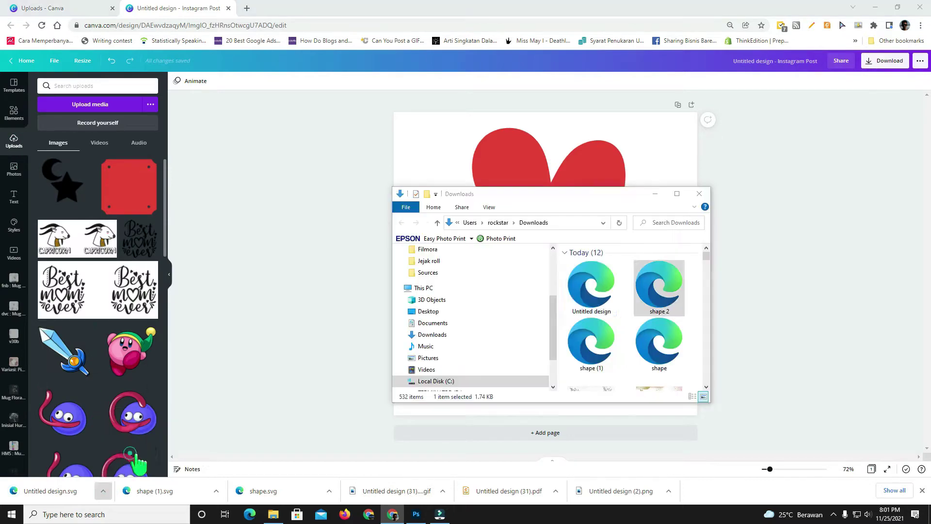
pyautogui.moveTo(594, 310); pyautogui.dragTo(123, 257)
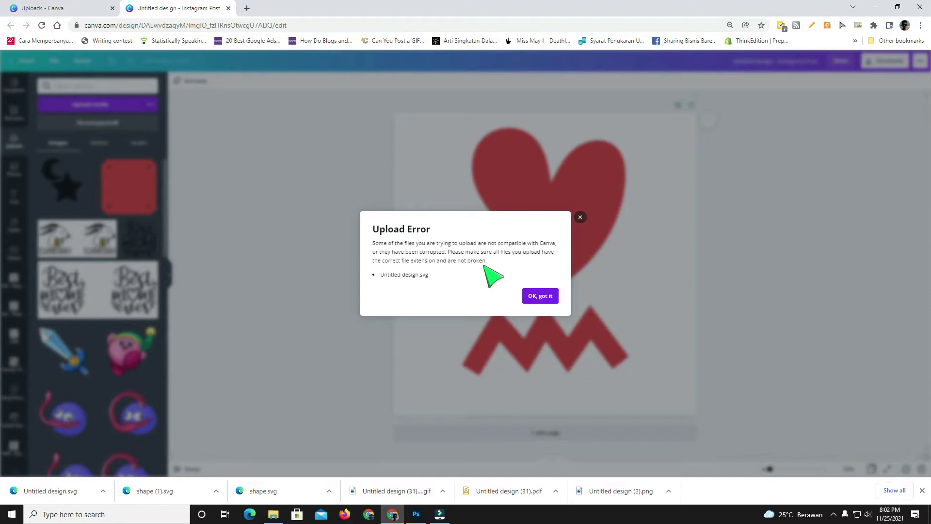
pyautogui.click(418, 518)
pyautogui.click(419, 520)
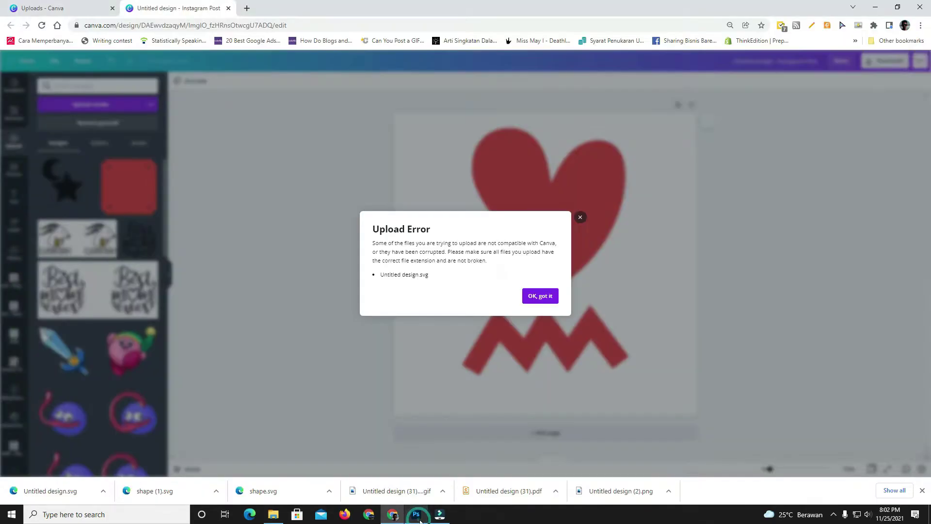
pyautogui.click(580, 217)
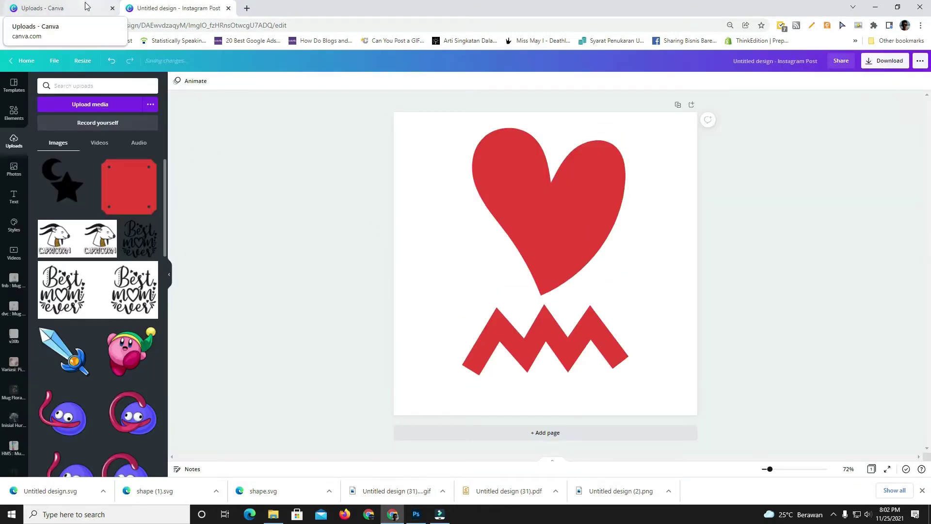
# - Add a second page and place the Matoos coffee mug logo from the brand kit on it
pyautogui.click(272, 514)
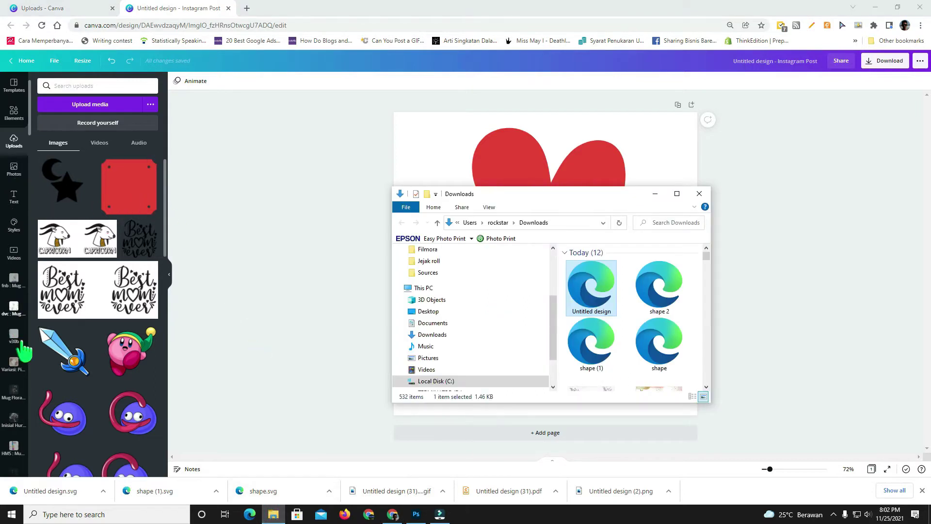
pyautogui.scroll(-5, 24, 373)
pyautogui.scroll(-5, 20, 427)
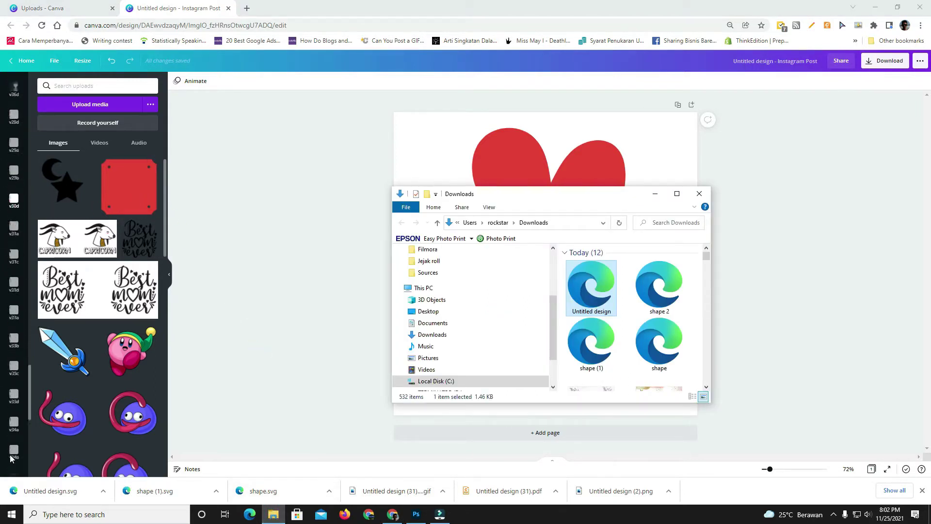
pyautogui.click(14, 436)
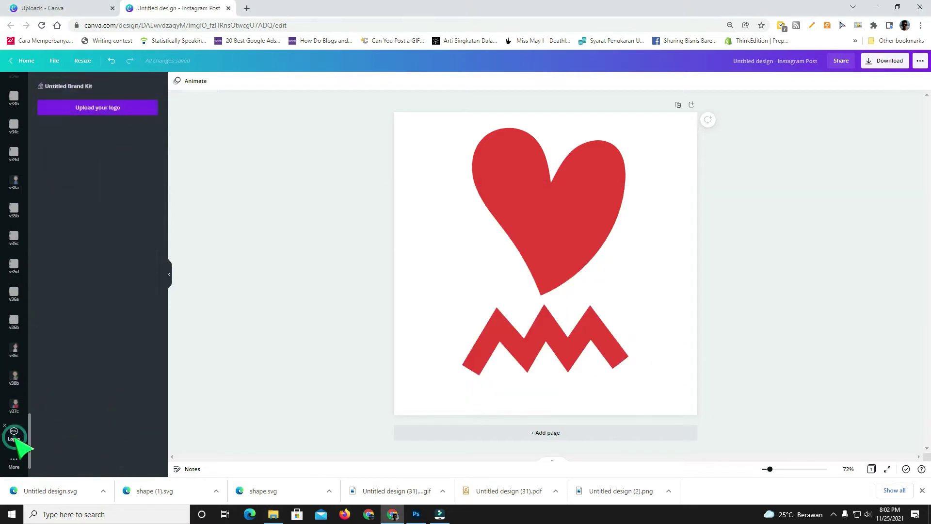
pyautogui.click(487, 434)
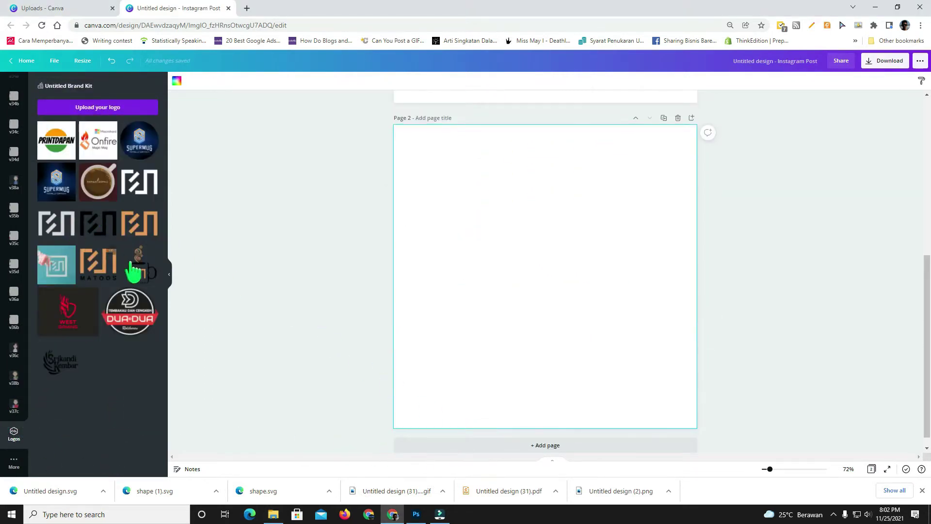
pyautogui.click(155, 262)
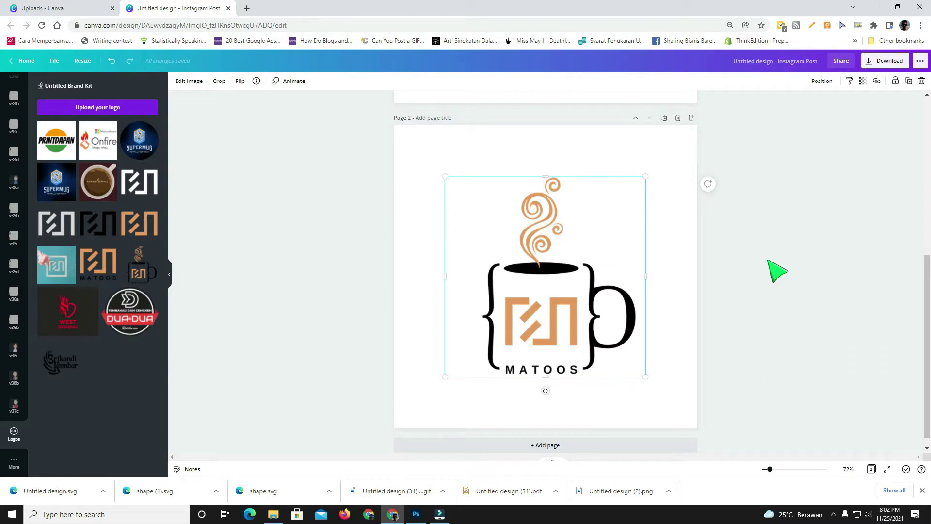
pyautogui.click(679, 194)
# - Download only page 2 as an SVG with a transparent background and dismiss the save confirmation
pyautogui.click(874, 60)
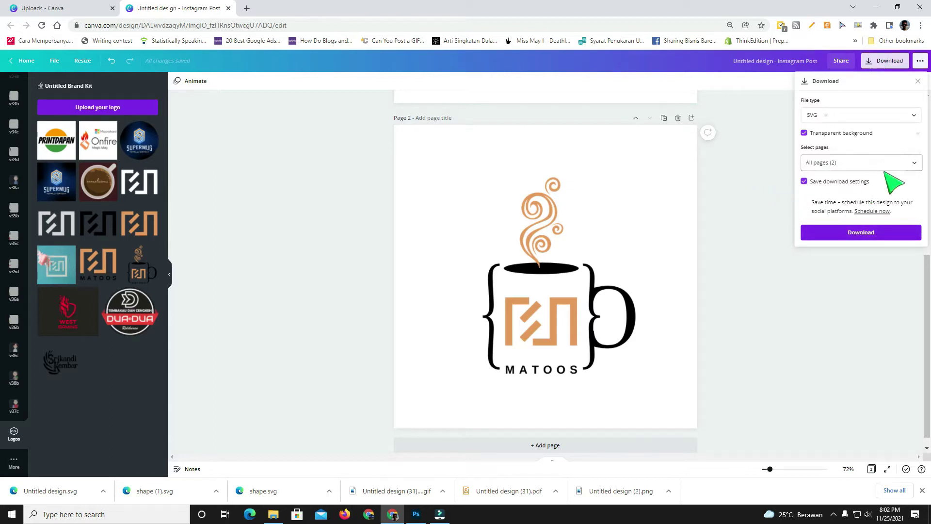
pyautogui.click(910, 160)
pyautogui.click(867, 223)
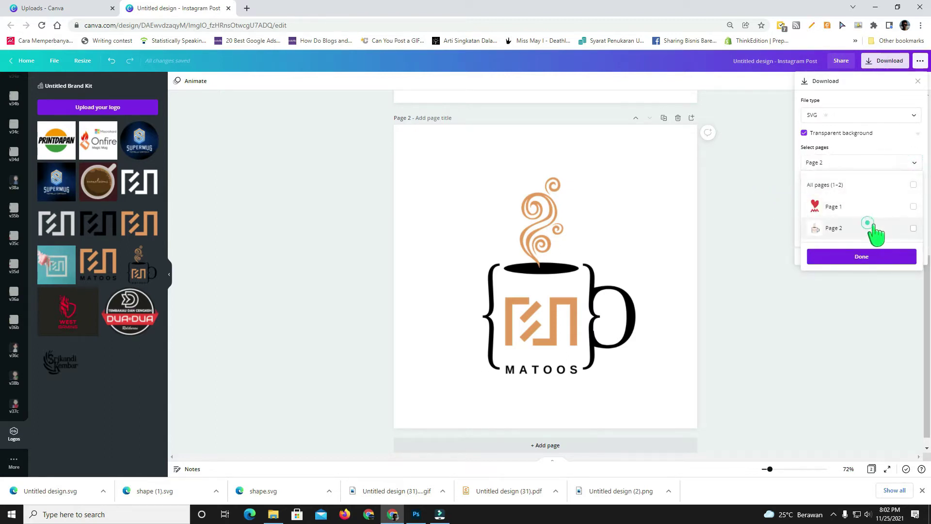
pyautogui.click(868, 257)
pyautogui.click(868, 237)
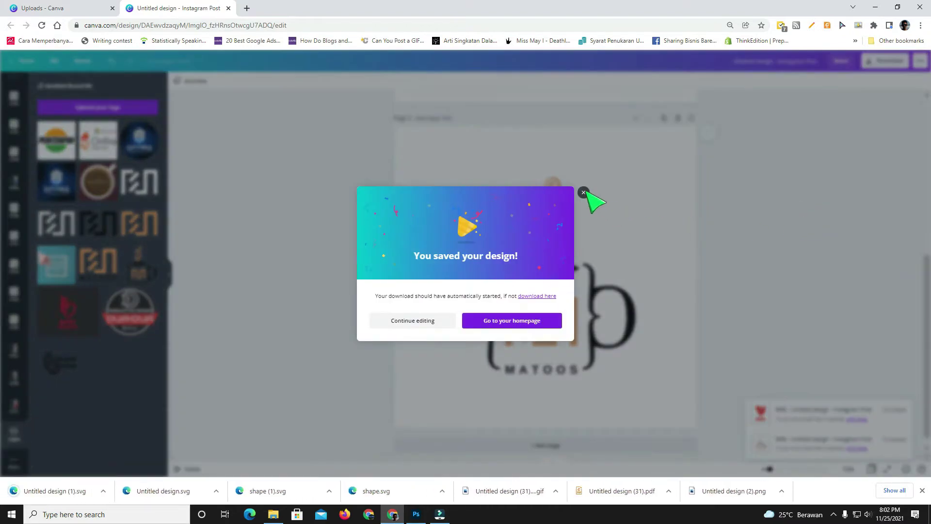
pyautogui.click(583, 192)
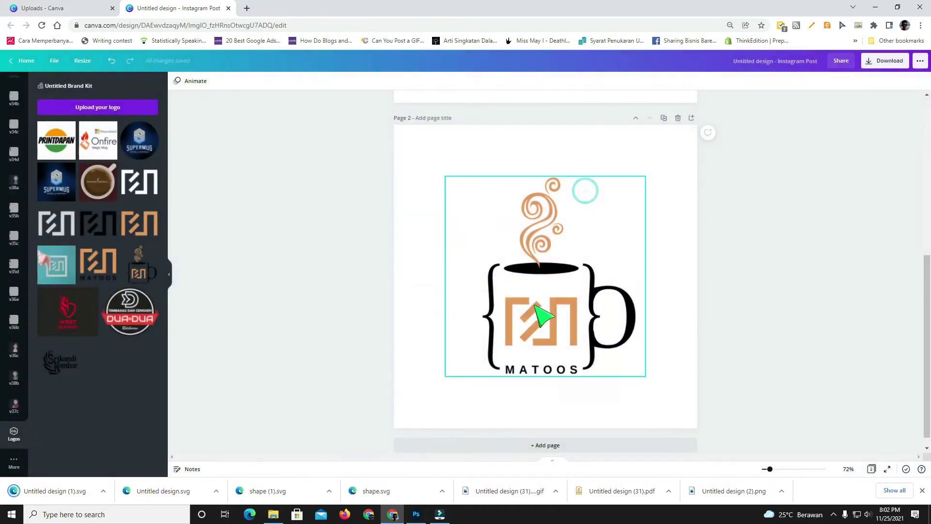
# - Open Untitled design (1).svg in Photoshop, rasterized at 285.75 × 285.75 mm, 300 pixels/inch in RGB Color, and inspect the logo
pyautogui.click(103, 490)
pyautogui.click(114, 459)
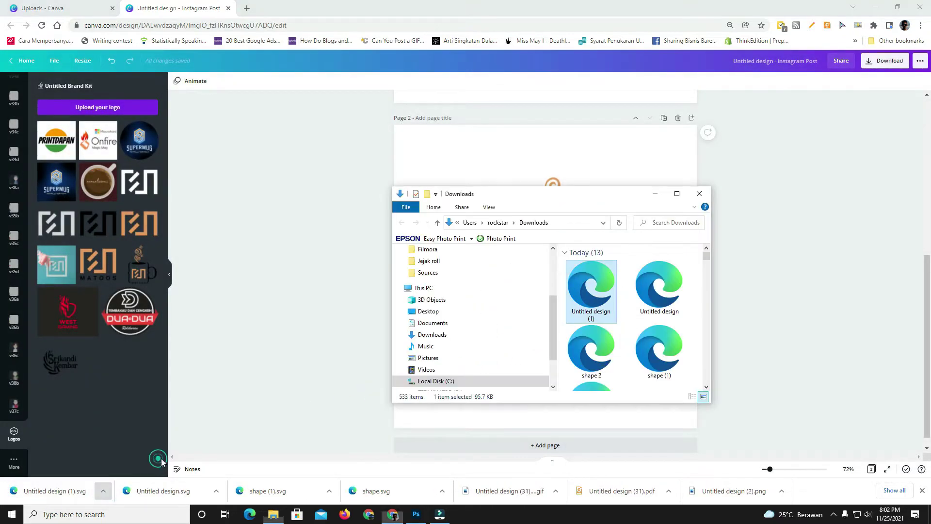
pyautogui.moveTo(526, 364); pyautogui.dragTo(426, 250)
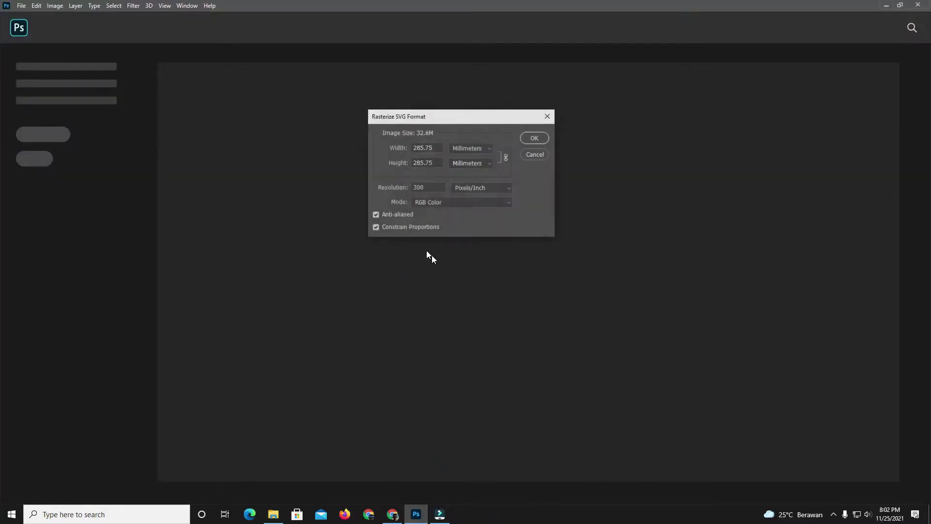
pyautogui.click(536, 138)
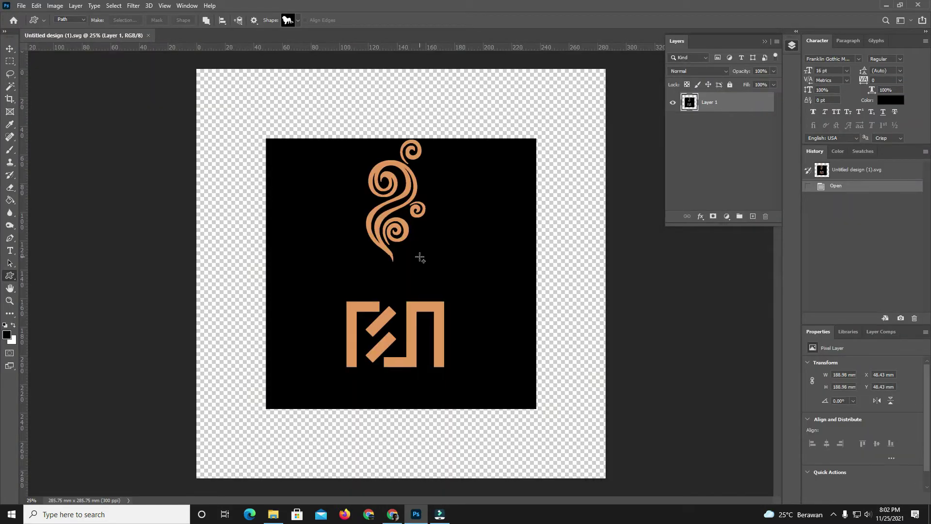
pyautogui.scroll(2, 415, 262)
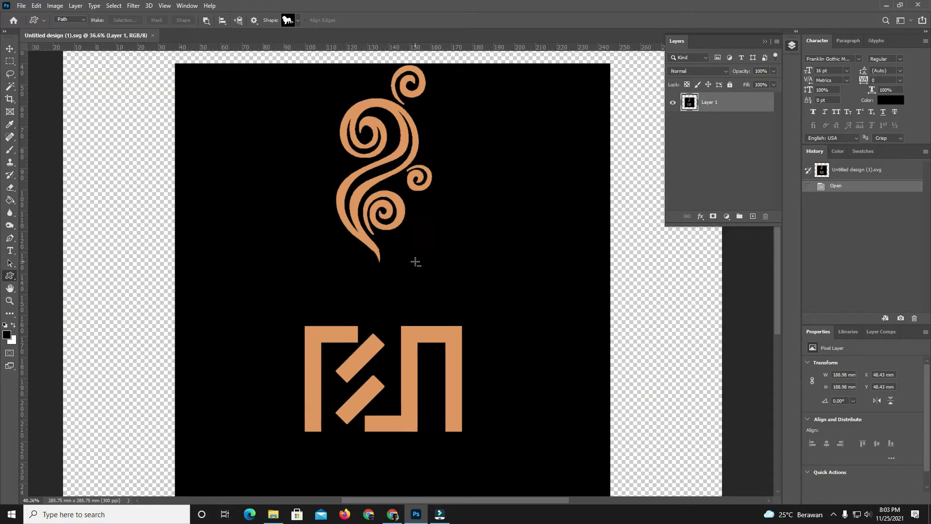
pyautogui.scroll(-3, 415, 264)
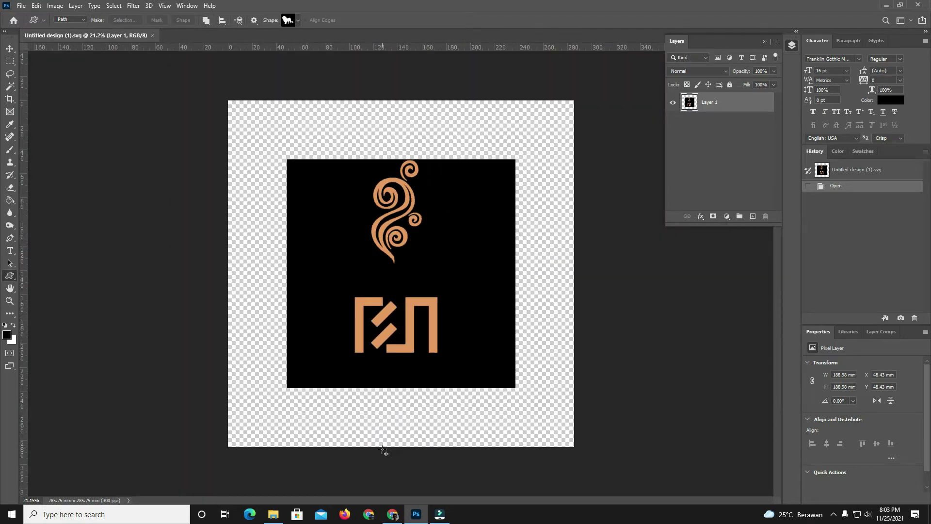
# - Switch back to Canva in the browser and delete the coffee mug logo from page 2
pyautogui.moveTo(274, 517)
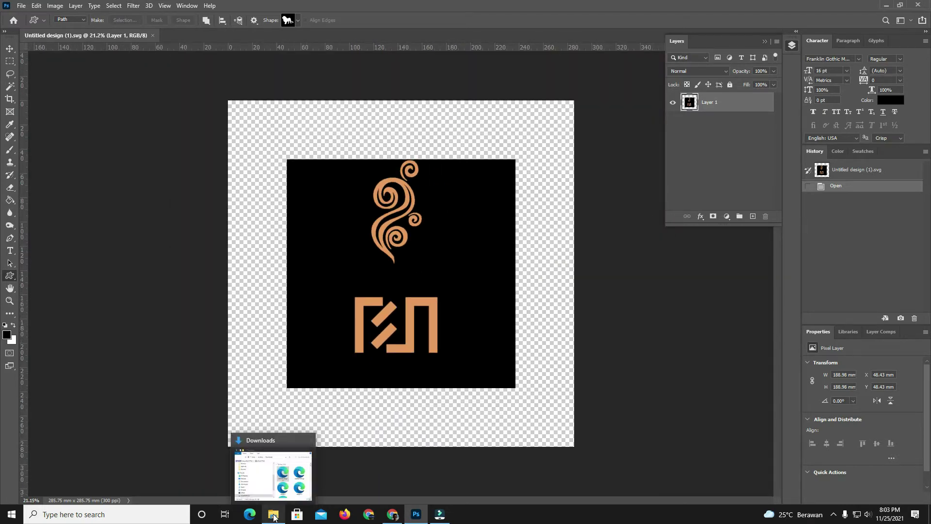
pyautogui.click(393, 516)
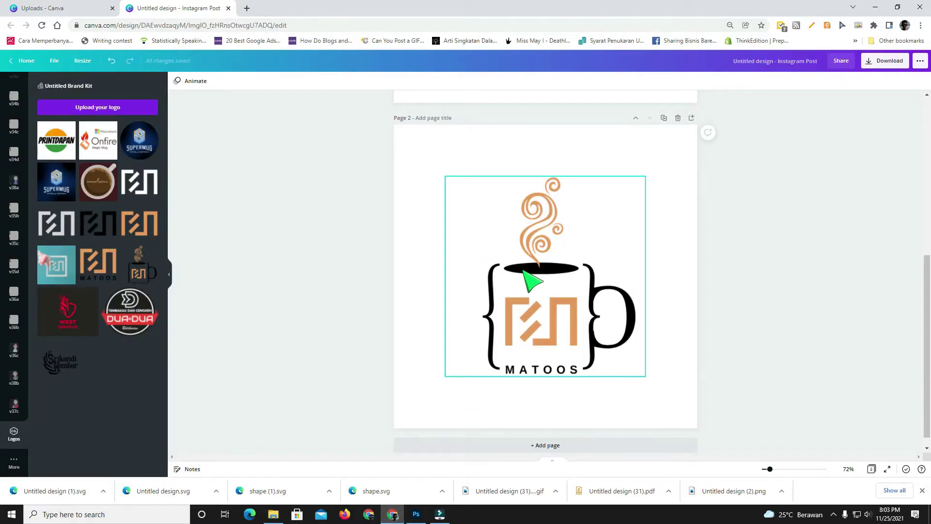
pyautogui.moveTo(529, 273); pyautogui.dragTo(553, 276)
pyautogui.press('Delete')
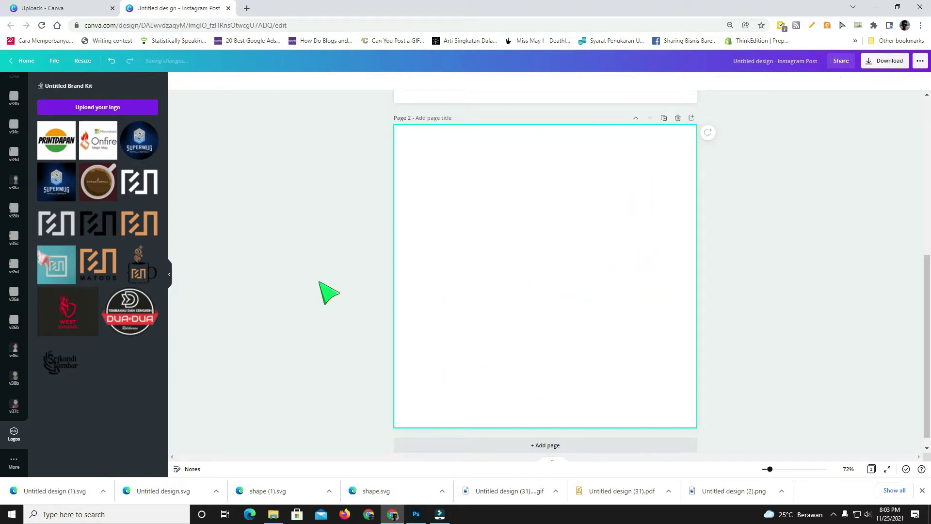
# - Download the coffee mug logo 1.png from the brand kit and place it in the open Photoshop document above the SVG layer
pyautogui.click(152, 252)
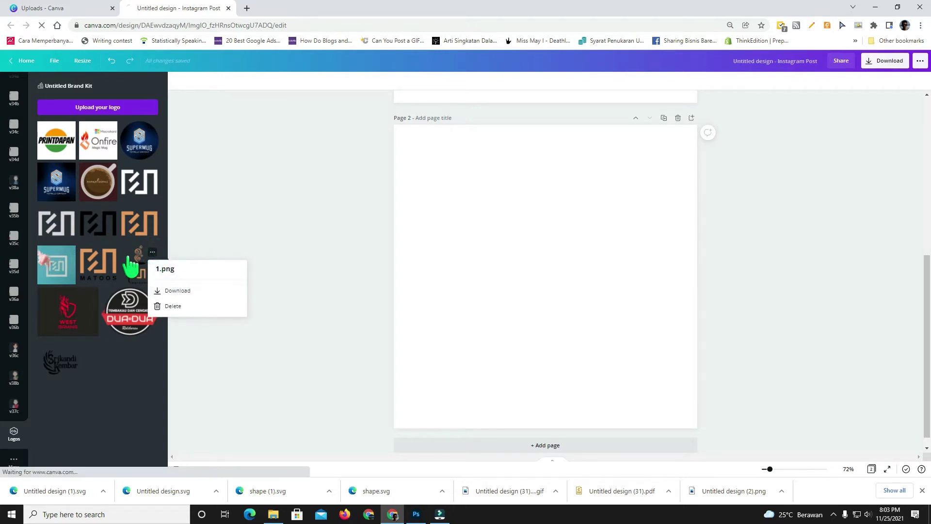
pyautogui.click(103, 491)
pyautogui.click(124, 459)
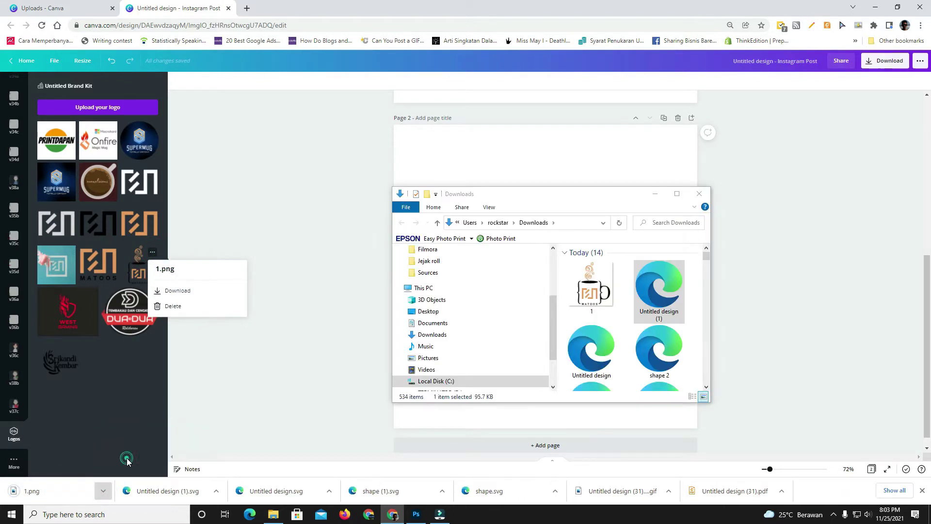
pyautogui.moveTo(585, 291); pyautogui.dragTo(537, 307)
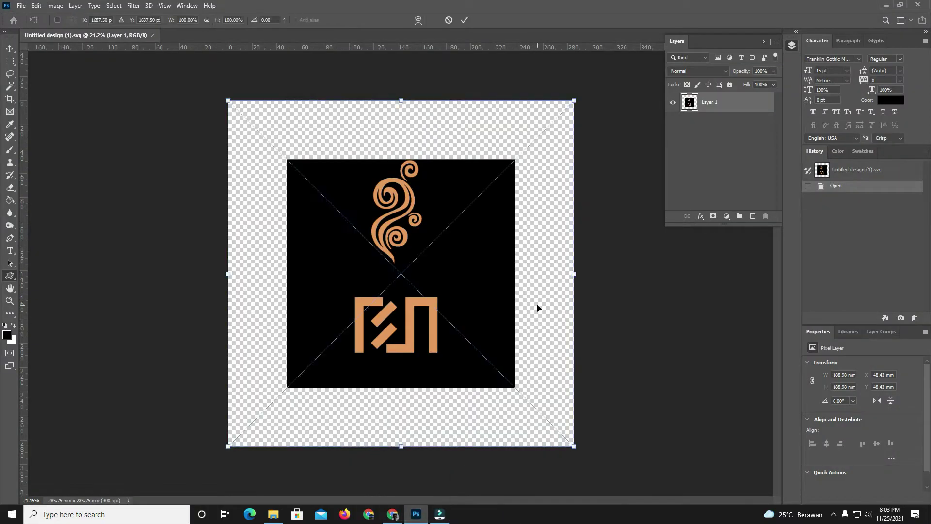
pyautogui.press('Return')
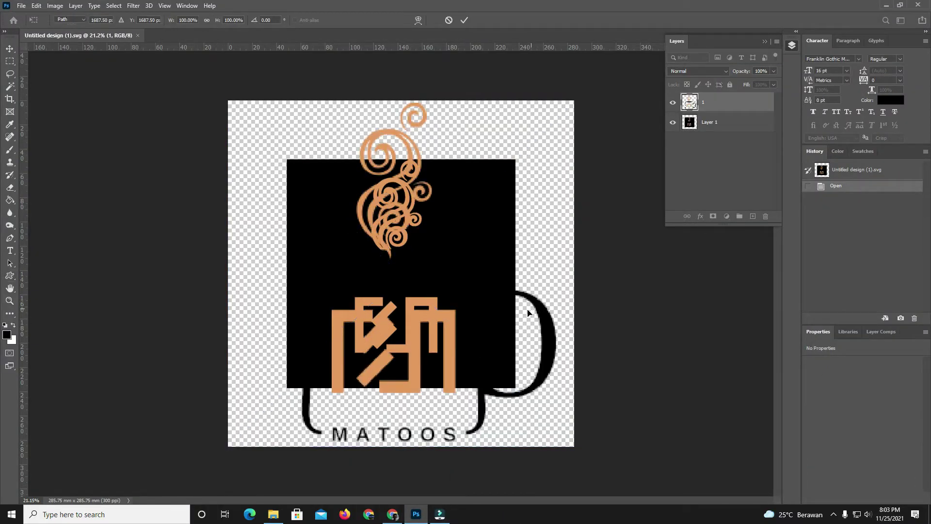
pyautogui.press('u')
pyautogui.moveTo(427, 335); pyautogui.dragTo(458, 318)
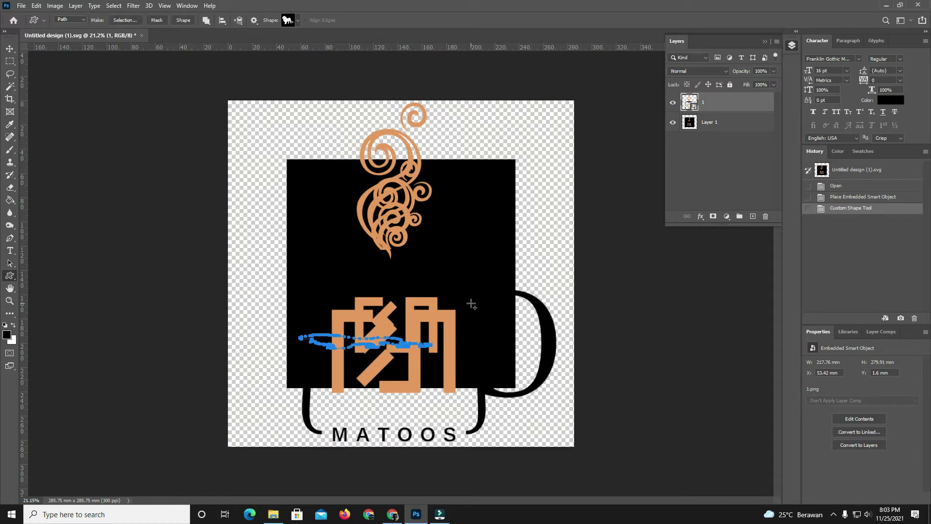
pyautogui.hotkey('ctrl', 'z')
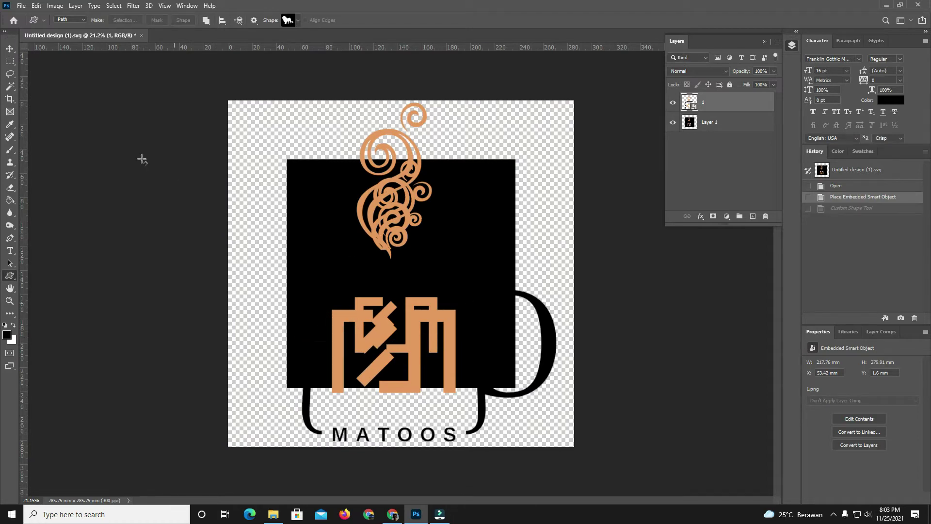
# - Move the PNG logo aside to delete the SVG artwork layer beneath it, and reposition the PNG logo fully inside the canvas
pyautogui.click(9, 48)
pyautogui.moveTo(409, 264); pyautogui.dragTo(329, 223)
pyautogui.click(504, 246)
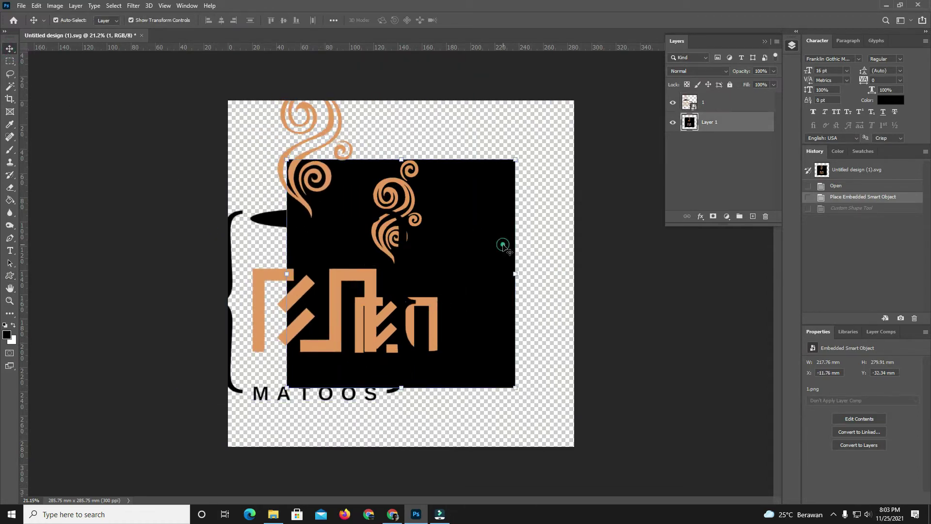
pyautogui.press('Delete')
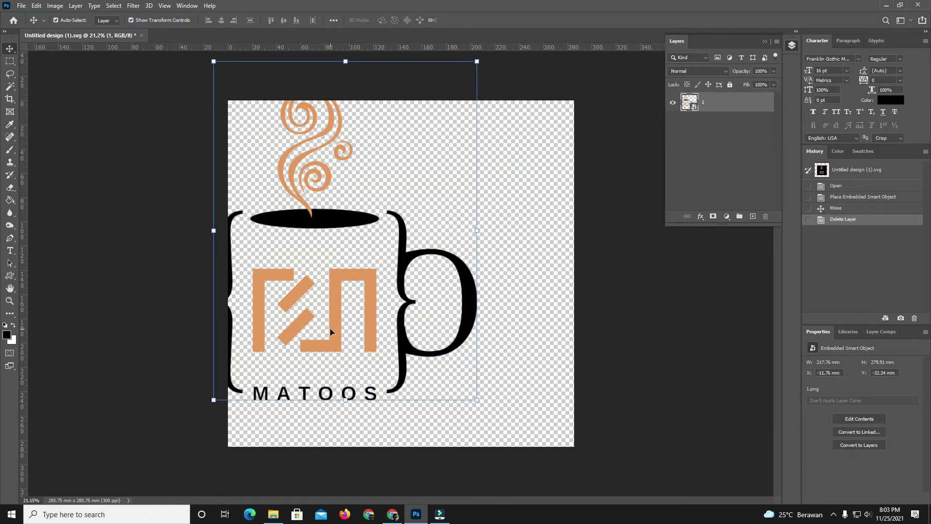
pyautogui.moveTo(330, 329); pyautogui.dragTo(405, 371)
pyautogui.moveTo(484, 357)
pyautogui.mouseDown()
pyautogui.moveTo(456, 357)
pyautogui.moveTo(480, 335)
pyautogui.moveTo(466, 338)
pyautogui.moveTo(481, 340)
pyautogui.mouseUp()
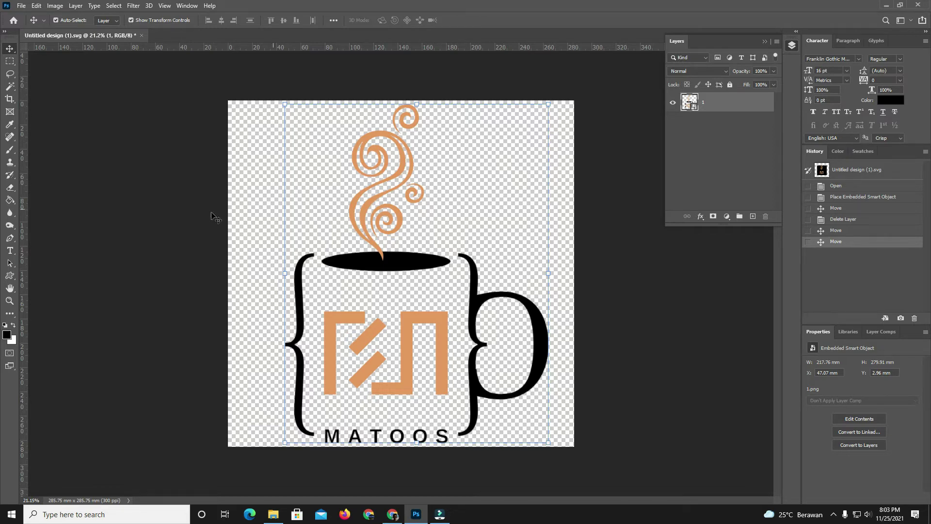
# - Select the transparent background around the logo with the Magic Wand, adding the enclosed areas of the A and both Os in MATOOS
pyautogui.click(10, 87)
pyautogui.click(276, 214)
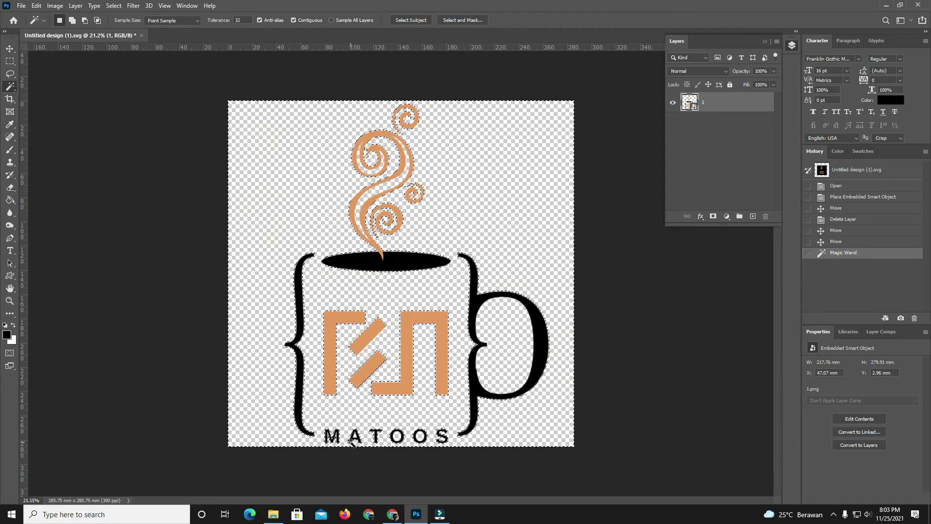
pyautogui.keyDown('alt'); pyautogui.scroll(3, 372, 372); pyautogui.keyUp('alt')
pyautogui.scroll(-2, 348, 456)
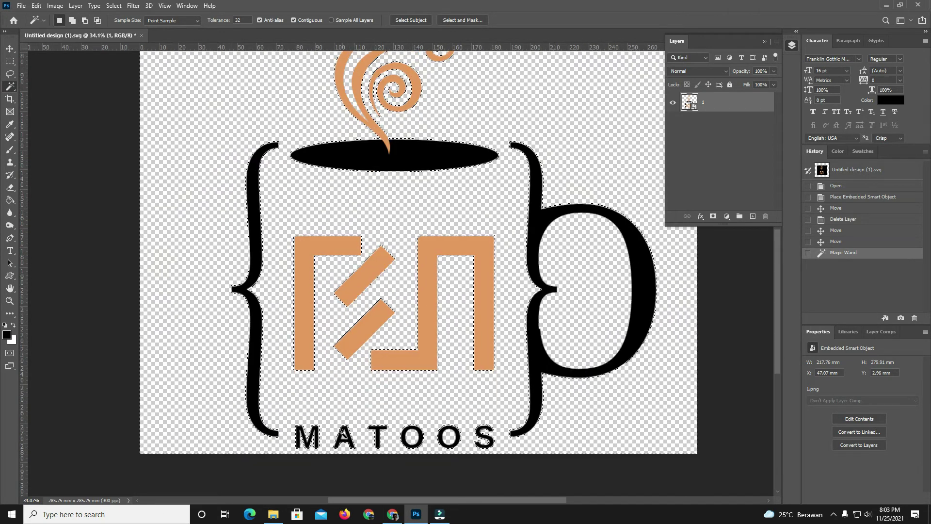
pyautogui.click(345, 436)
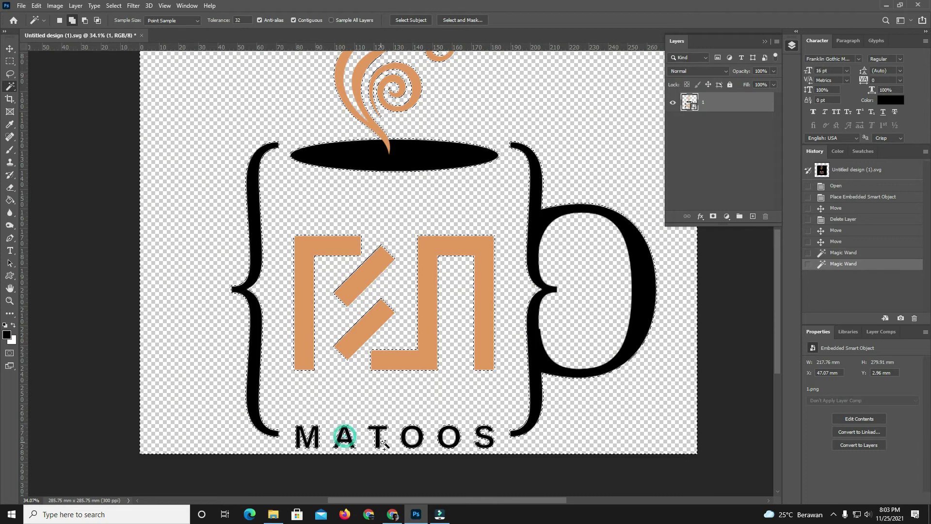
pyautogui.click(411, 437)
pyautogui.click(450, 437)
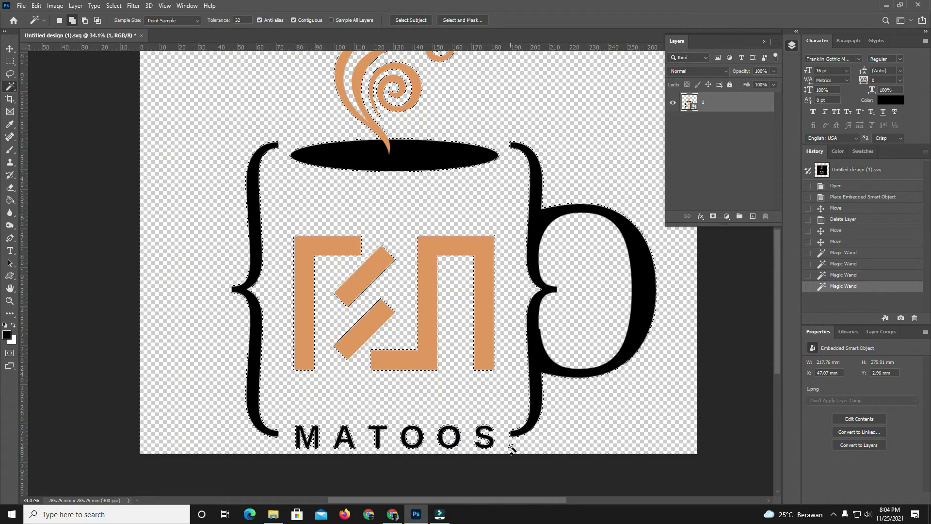
# - Add the transparent gap between the steam swirls and the inside of the mug handle to the selection
pyautogui.scroll(3, 387, 251)
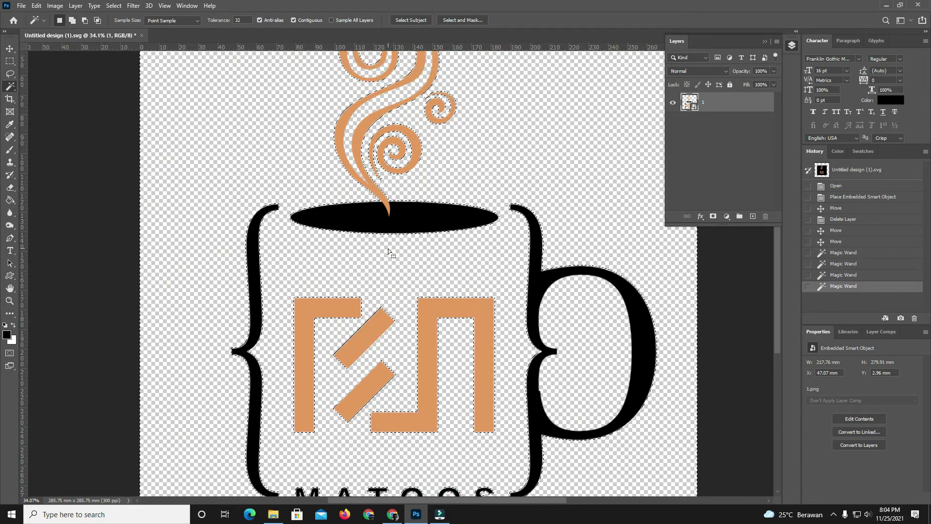
pyautogui.scroll(4, 386, 250)
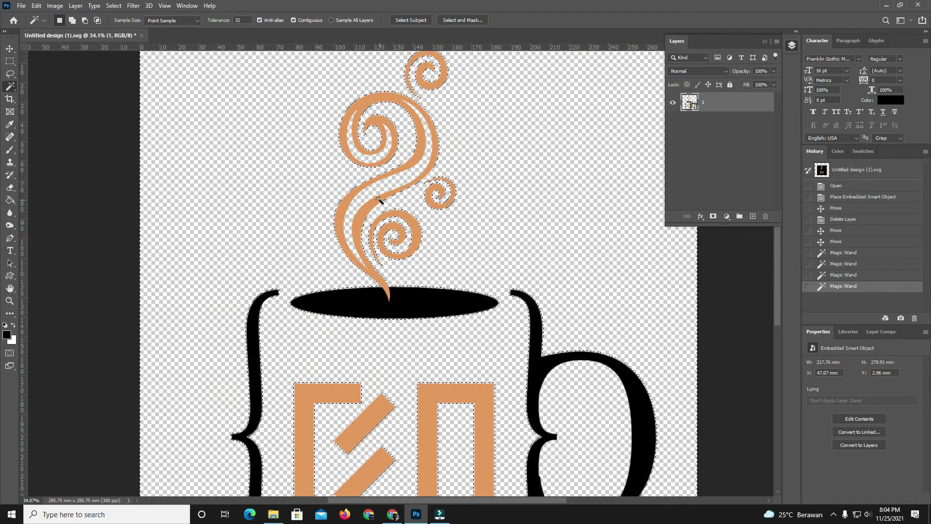
pyautogui.click(379, 195)
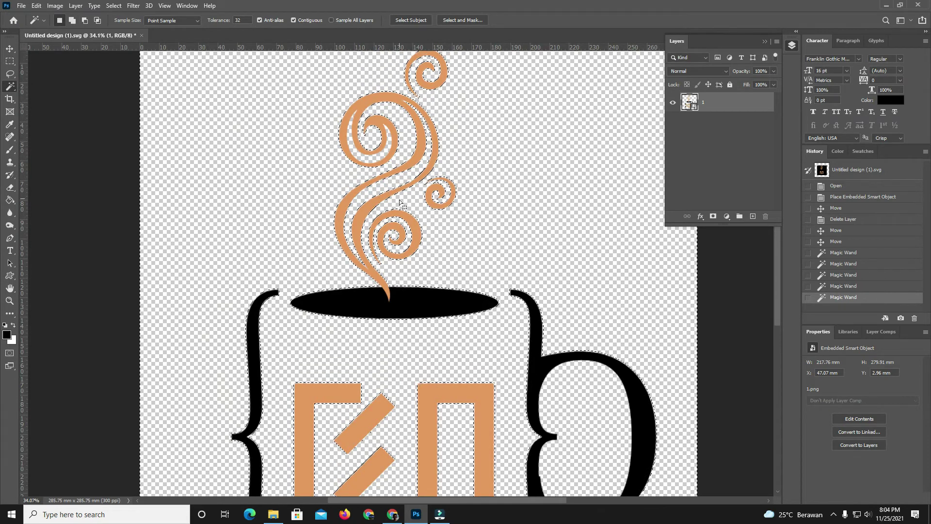
pyautogui.scroll(-3, 401, 203)
pyautogui.keyDown('shift'); pyautogui.click(585, 356); pyautogui.keyUp('shift')
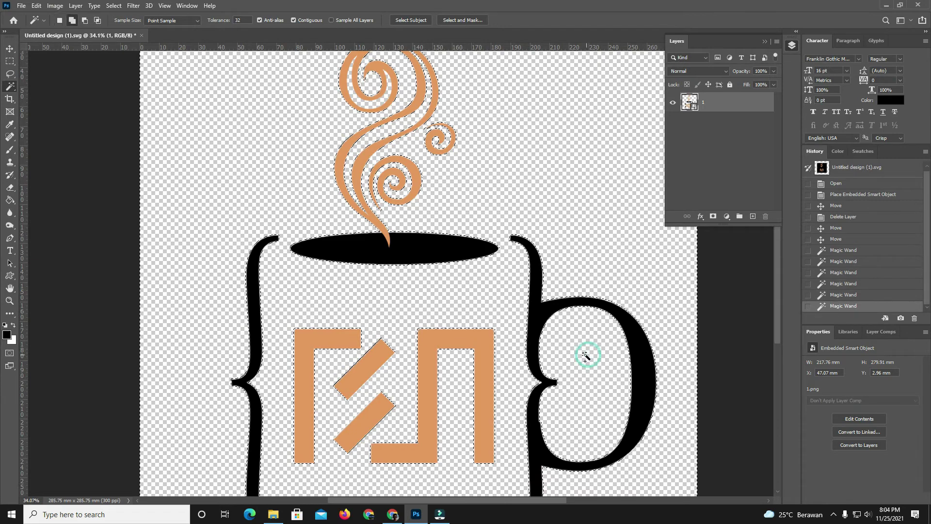
# - Invert the selection so it covers the logo artwork instead of the transparent background
pyautogui.scroll(-5, 336, 313)
pyautogui.scroll(2, 333, 308)
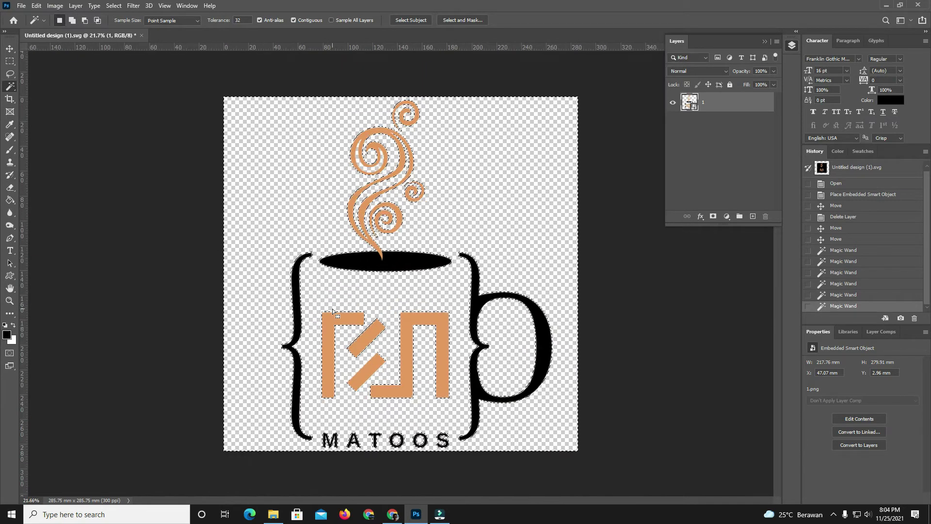
pyautogui.scroll(1, 333, 309)
pyautogui.rightClick(407, 339)
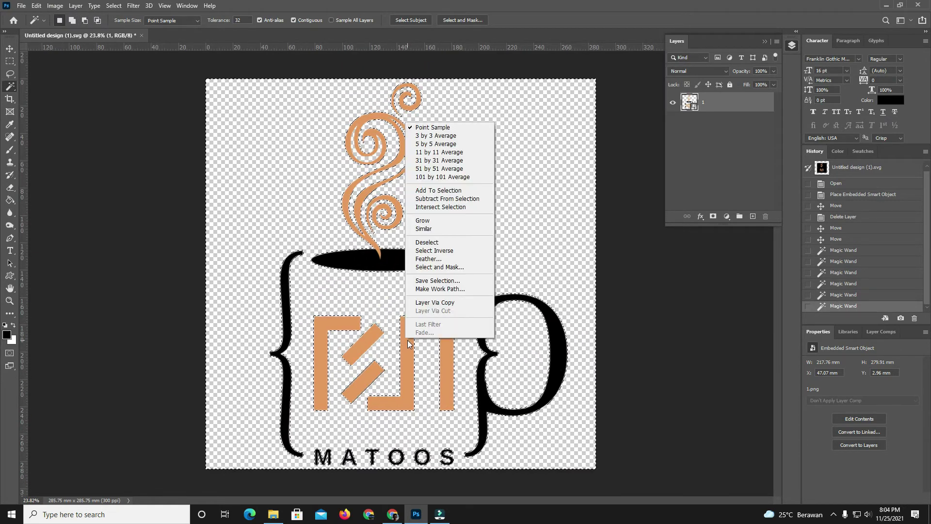
pyautogui.click(444, 258)
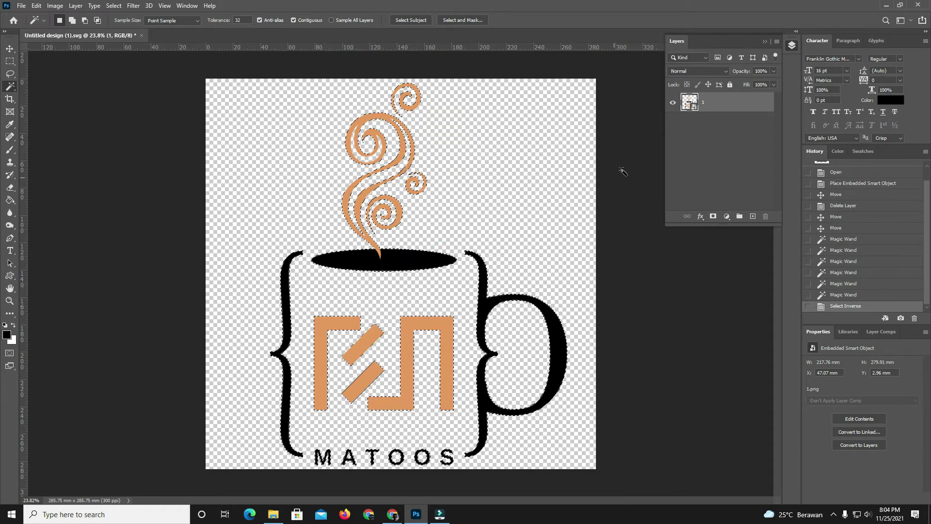
# - Convert the logo selection into a work path with a tolerance of 2.0 pixels
pyautogui.rightClick(722, 104)
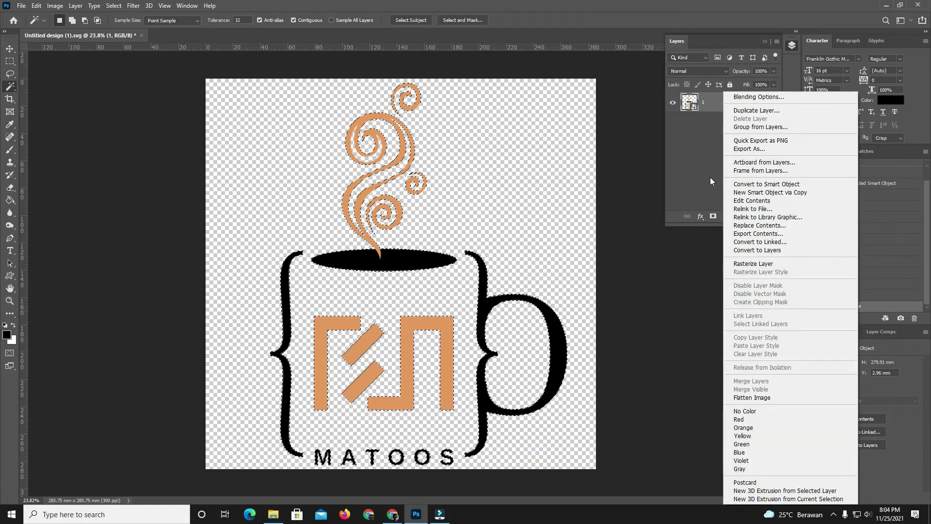
pyautogui.rightClick(367, 264)
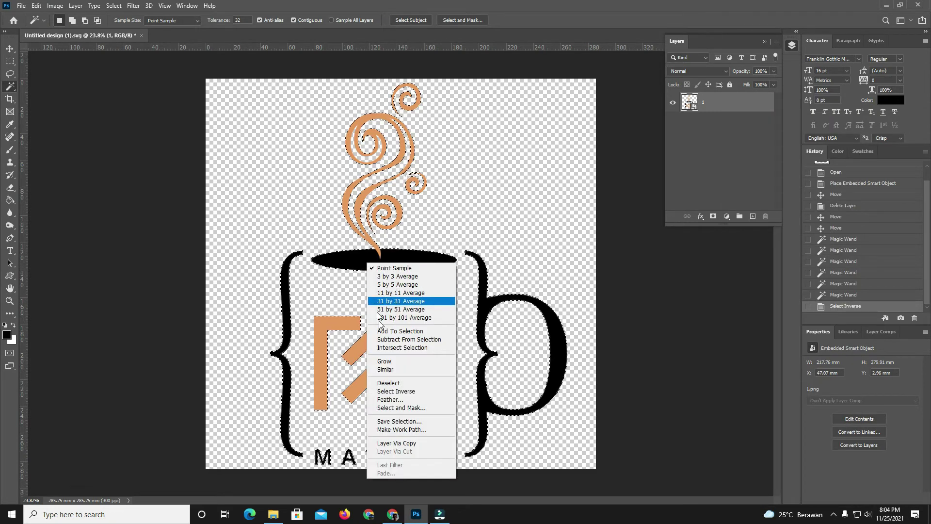
pyautogui.click(399, 429)
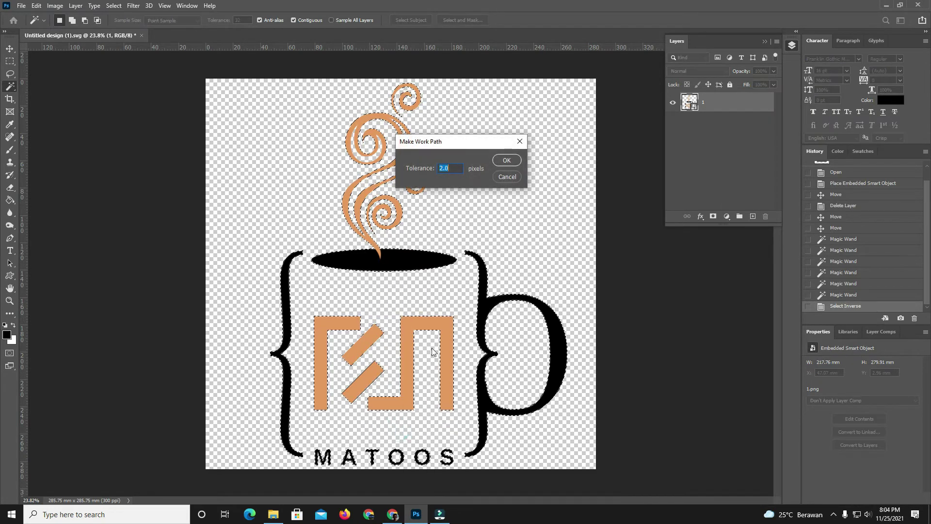
pyautogui.click(515, 159)
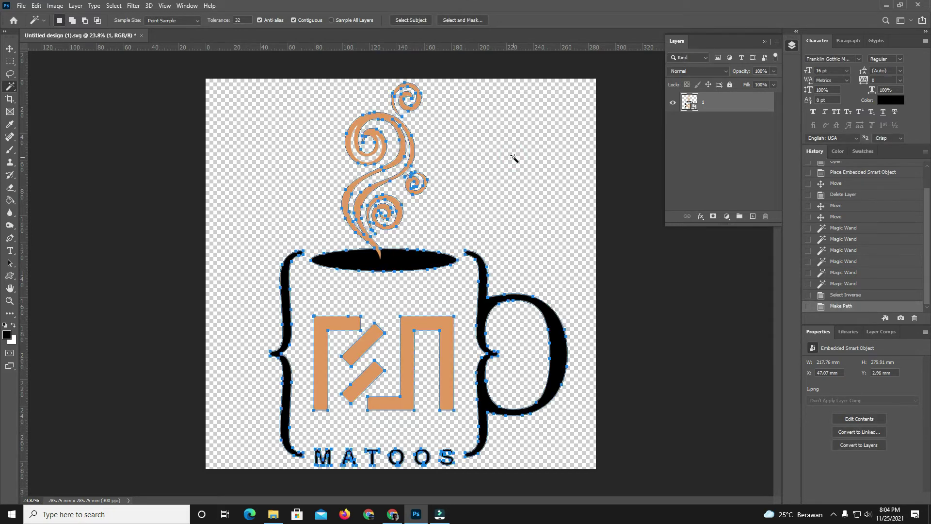
# - Examine the work path's anchor points closely along the mug, emblem, steam and lettering
pyautogui.scroll(5, 396, 303)
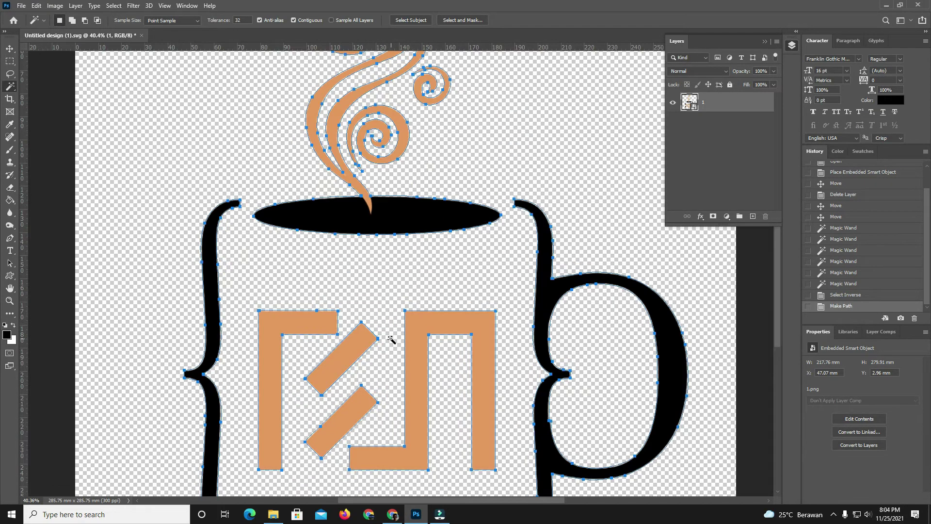
pyautogui.scroll(-4, 431, 294)
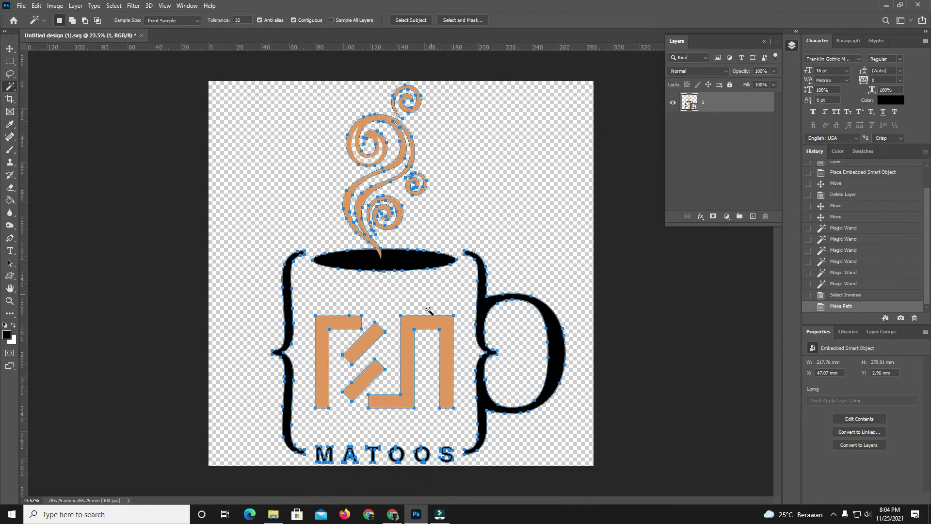
pyautogui.scroll(4, 446, 405)
pyautogui.scroll(-2, 475, 391)
pyautogui.scroll(-2, 475, 391)
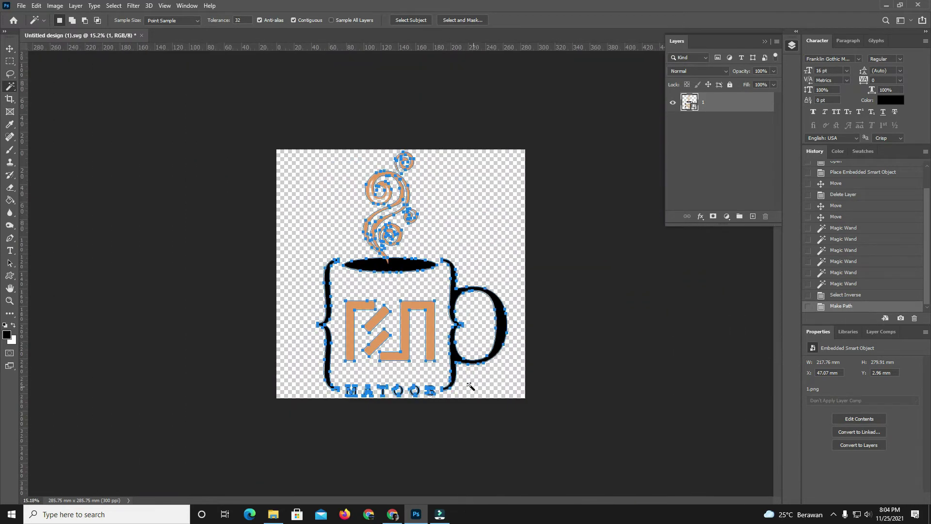
pyautogui.scroll(3, 473, 386)
pyautogui.scroll(2, 414, 468)
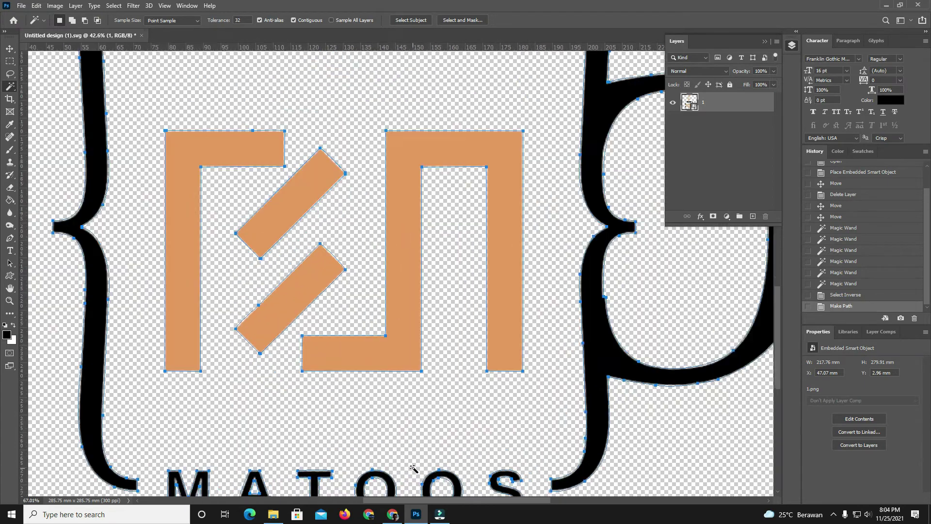
pyautogui.scroll(-4, 421, 455)
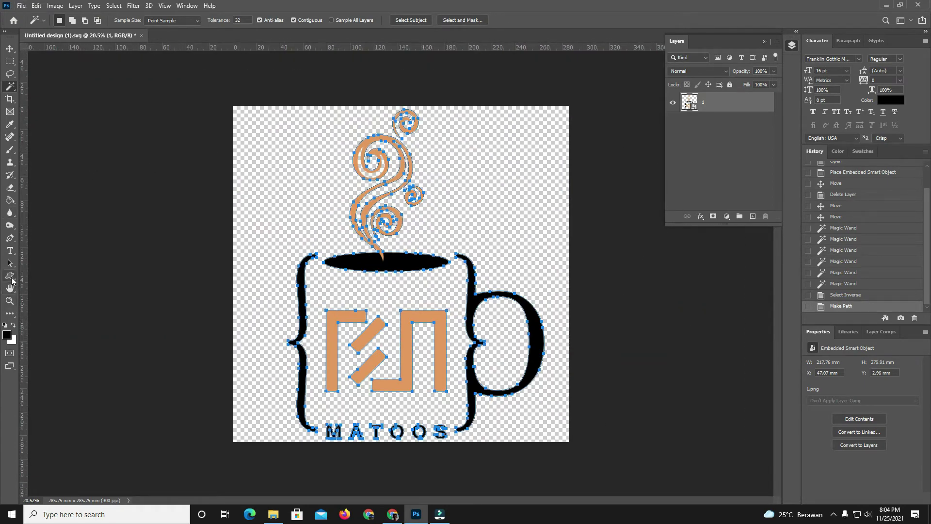
# - Use the Custom Shape tool in Path mode to turn the logo's work path into a shape layer
pyautogui.click(11, 279)
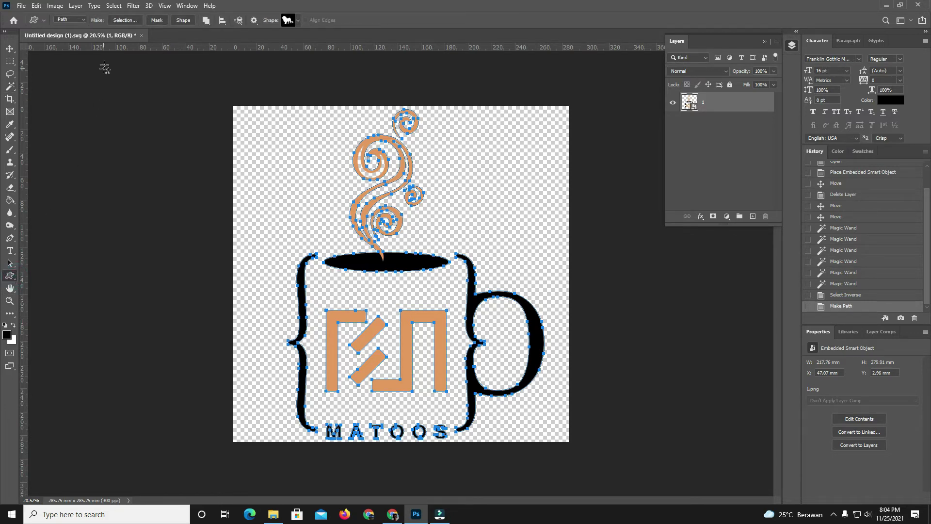
pyautogui.click(84, 21)
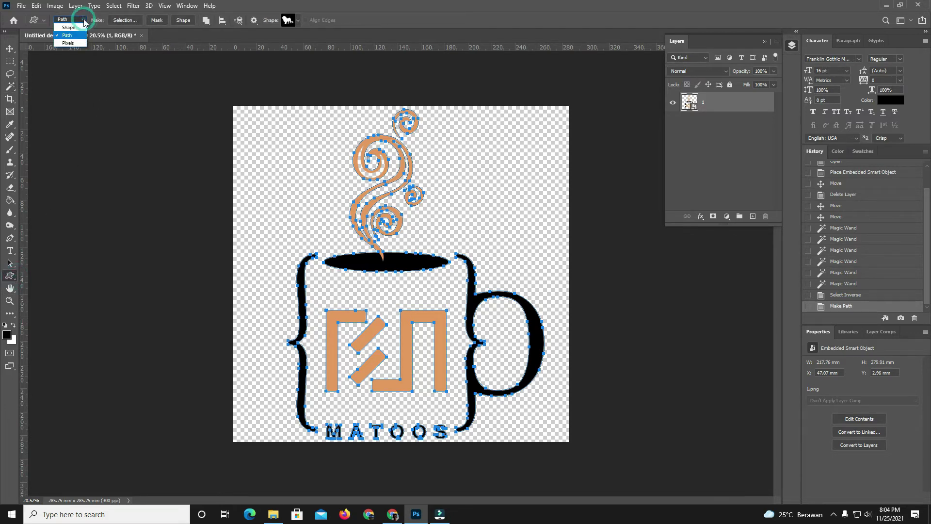
pyautogui.click(84, 21)
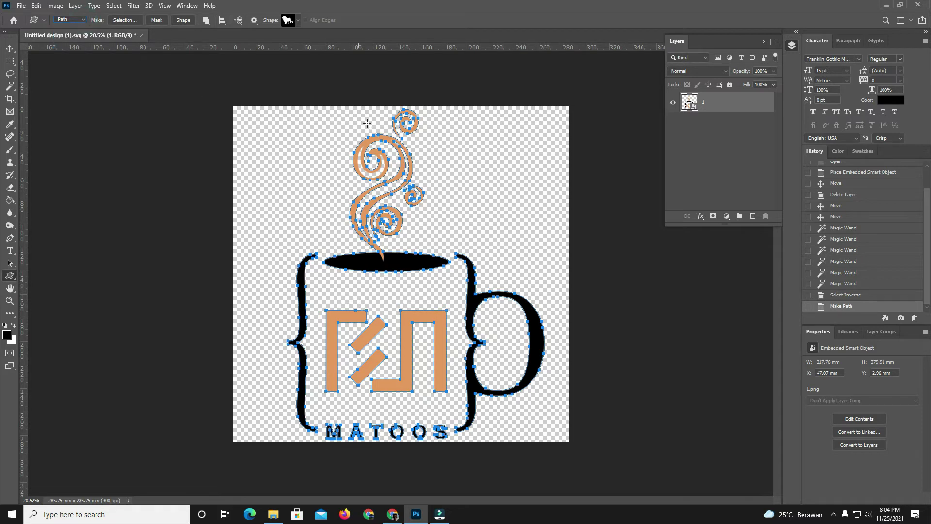
pyautogui.click(183, 22)
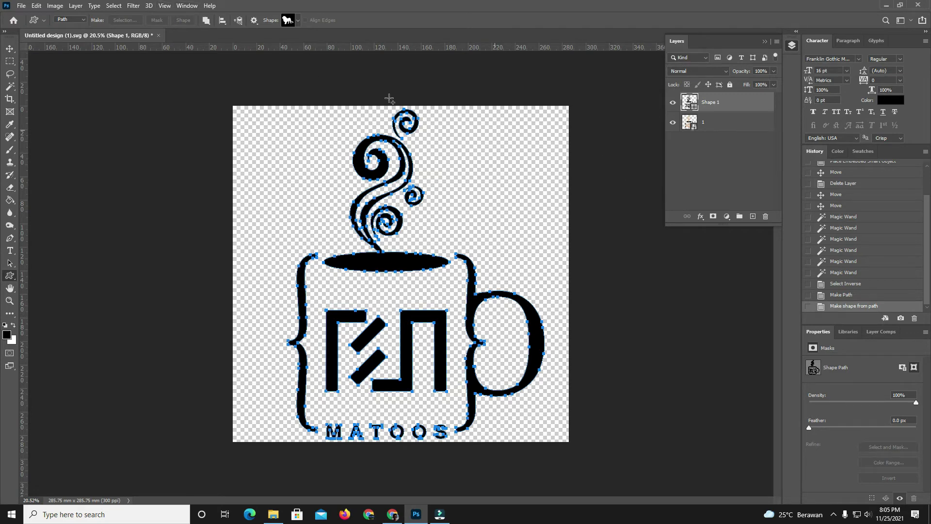
# - Show the document's paths and delete layer 1 with the PNG logo, keeping only the black shape layer
pyautogui.click(191, 6)
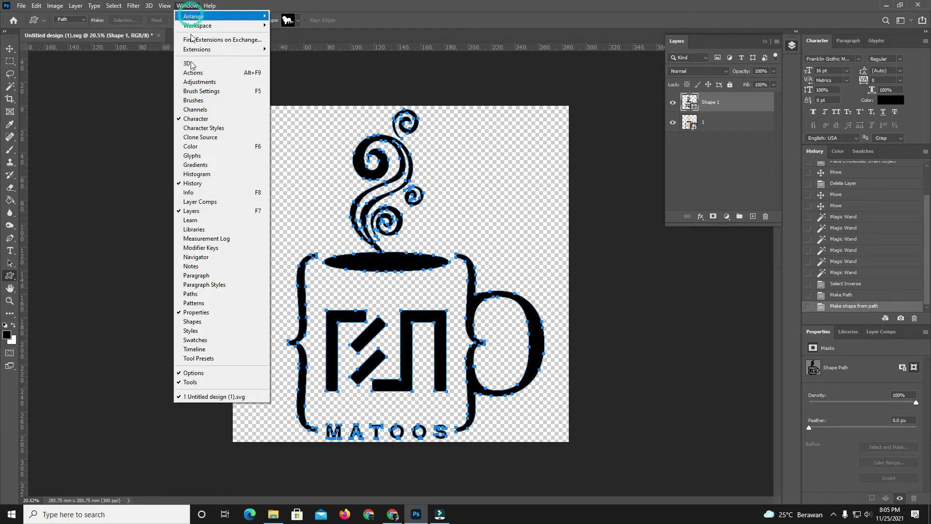
pyautogui.click(192, 294)
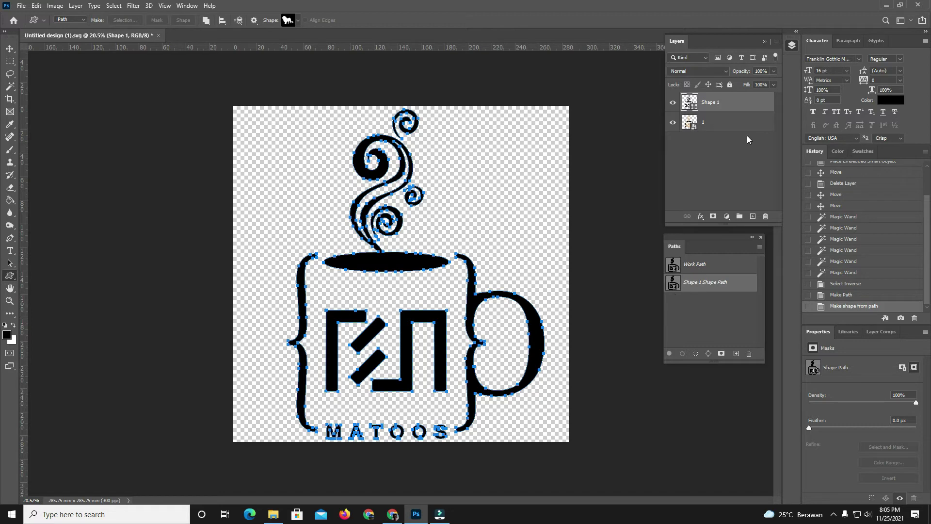
pyautogui.click(739, 124)
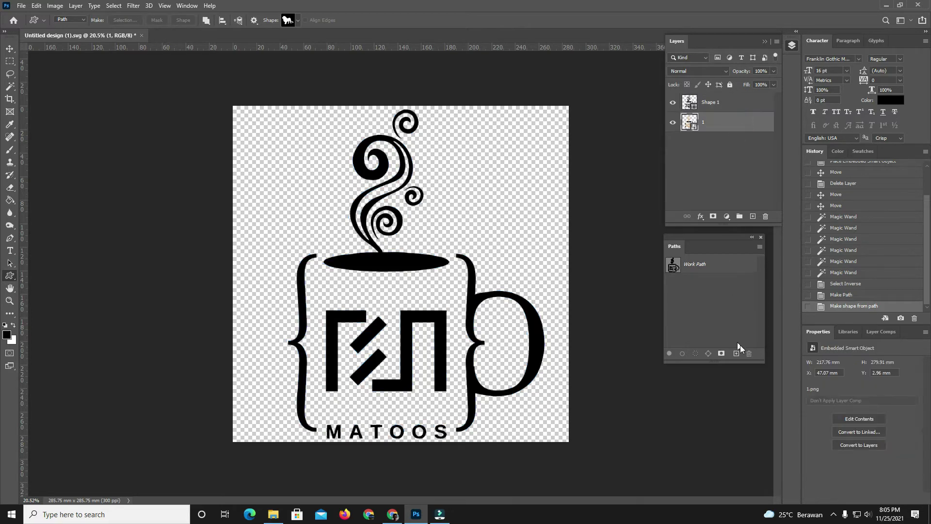
pyautogui.click(722, 103)
pyautogui.click(721, 125)
pyautogui.click(765, 217)
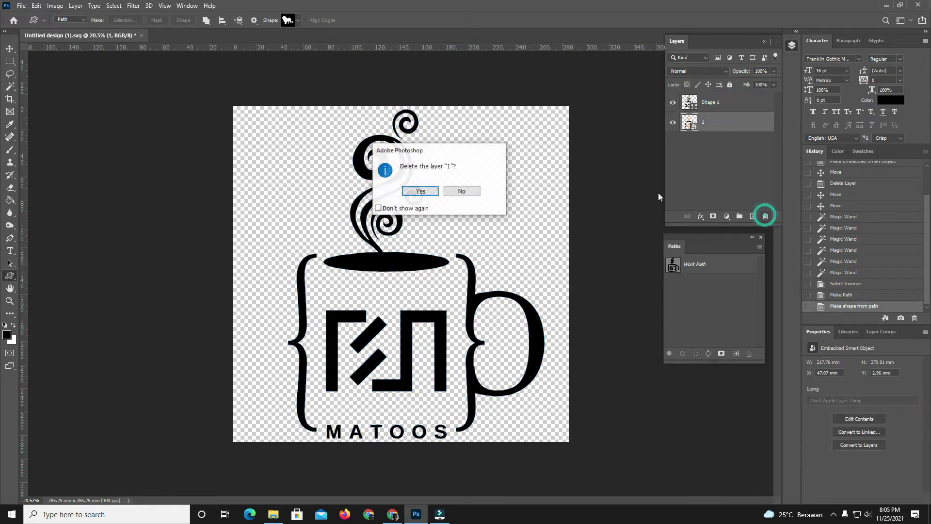
pyautogui.click(431, 192)
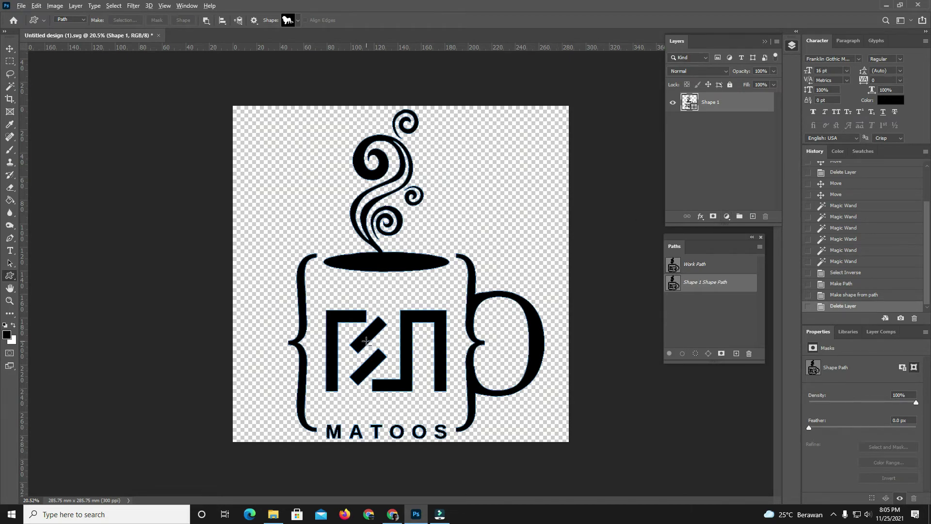
pyautogui.scroll(3, 366, 341)
pyautogui.scroll(-4, 366, 339)
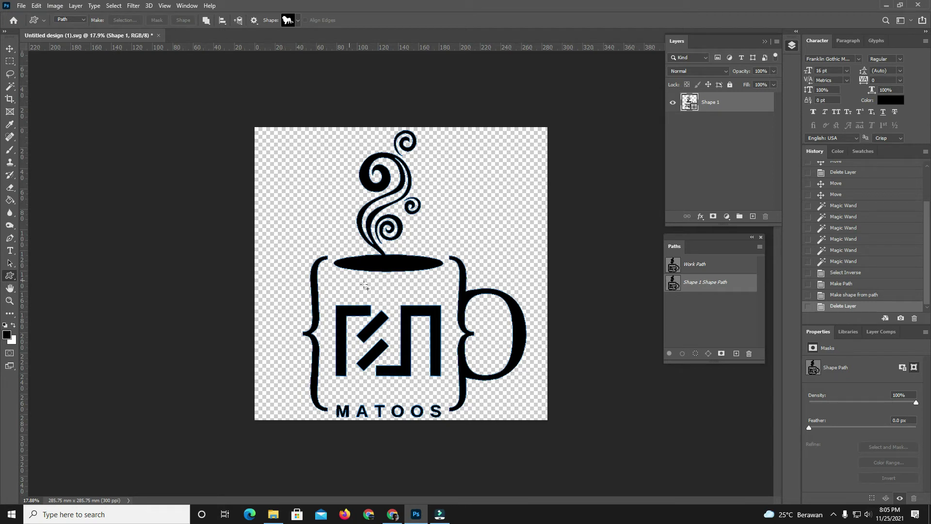
# - Delete the leftover work path, keeping only the Shape 1 shape path
pyautogui.click(733, 267)
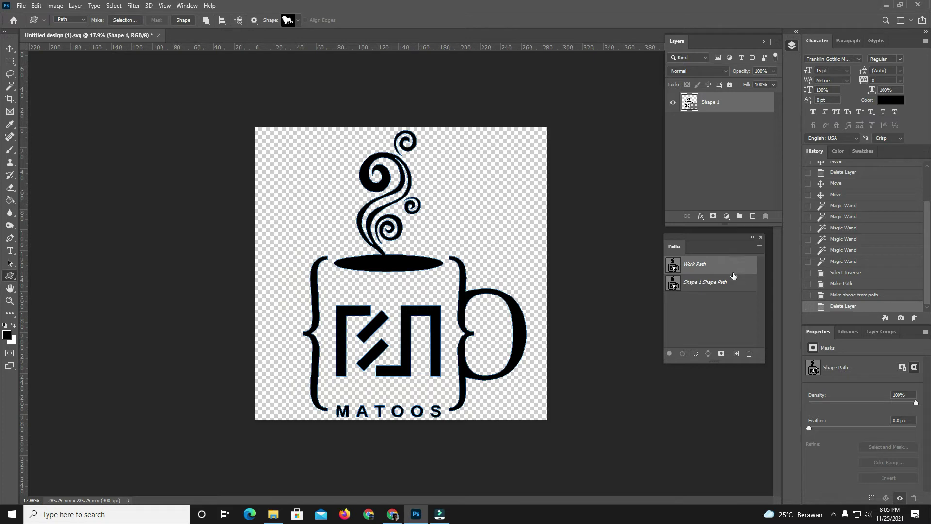
pyautogui.click(749, 354)
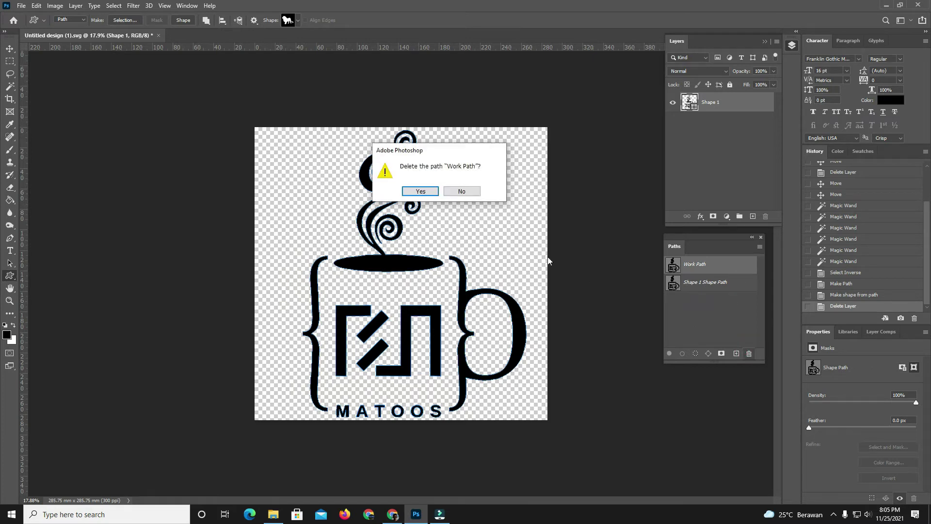
pyautogui.click(426, 194)
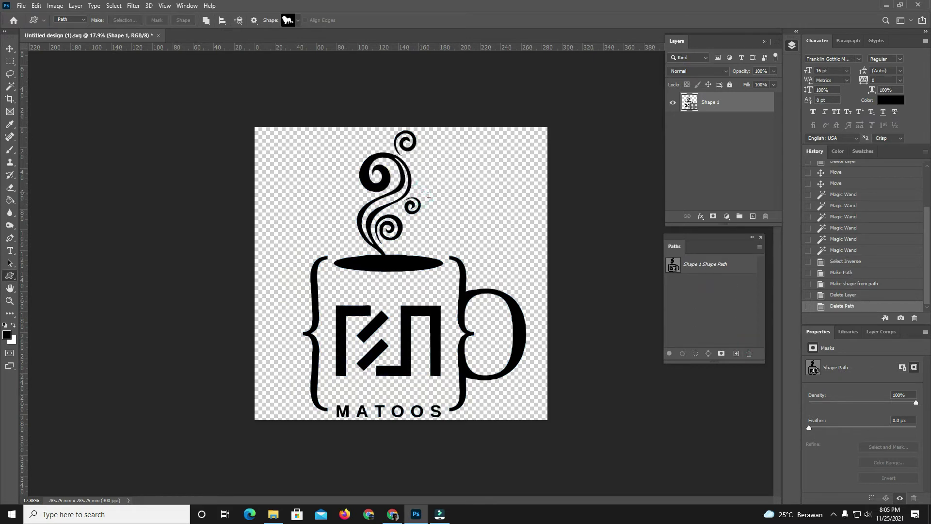
# - Examine the vector shape's edges closely along the mug's brace, handle, emblem and lettering
pyautogui.scroll(10, 460, 310)
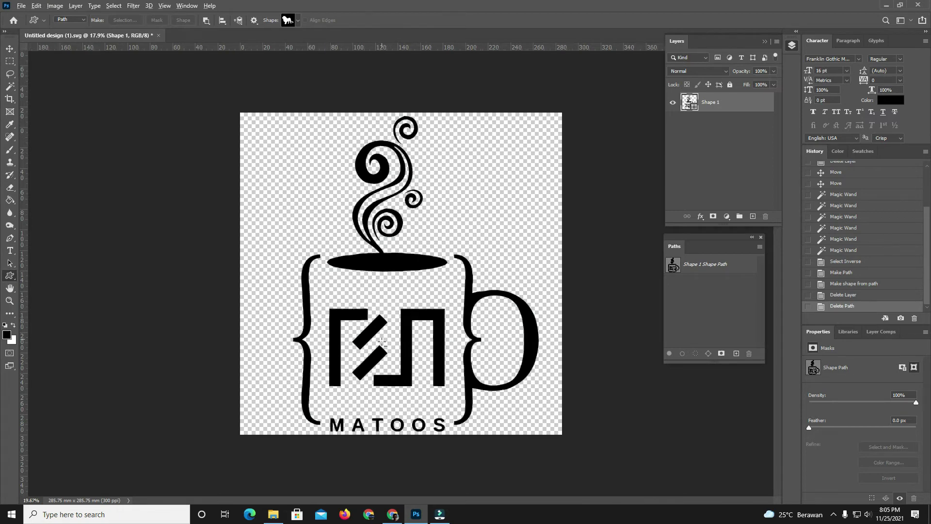
pyautogui.scroll(-3, 546, 298)
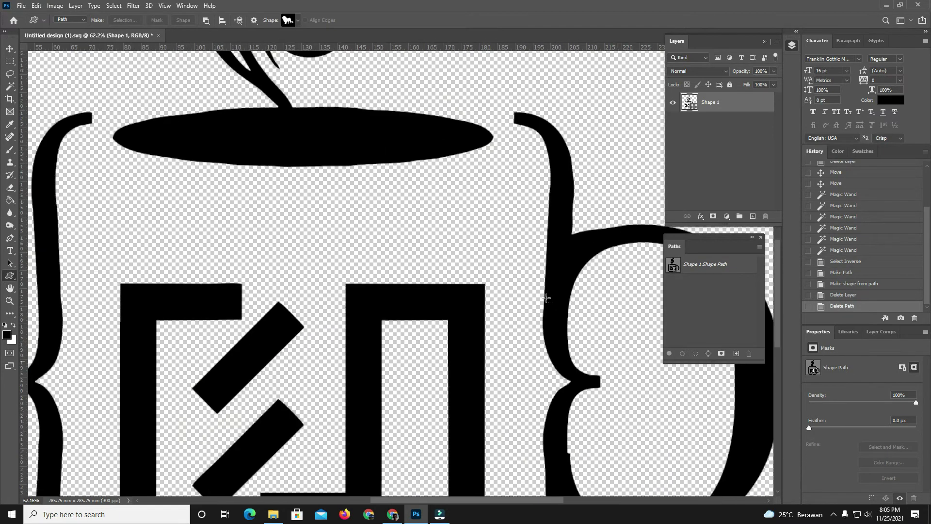
pyautogui.scroll(6, 557, 137)
pyautogui.scroll(-5, 557, 135)
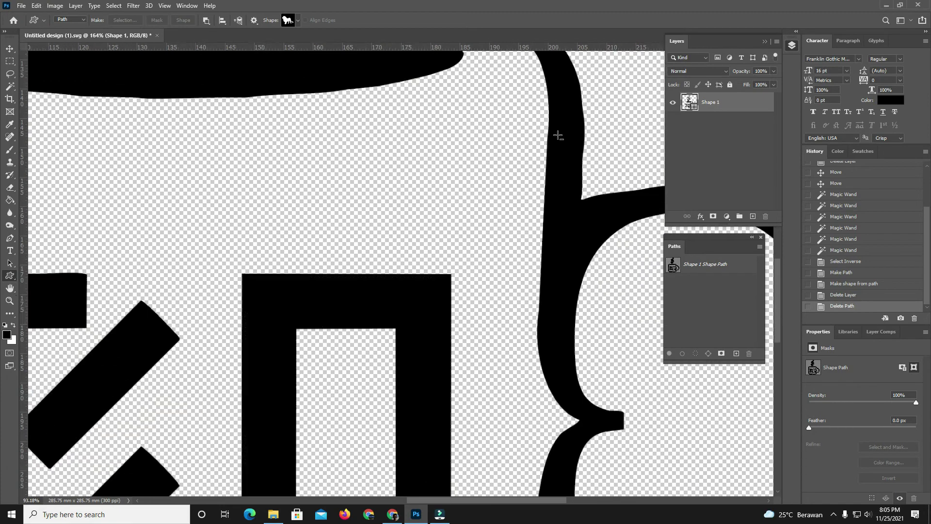
pyautogui.scroll(2, 539, 382)
pyautogui.scroll(5, 539, 381)
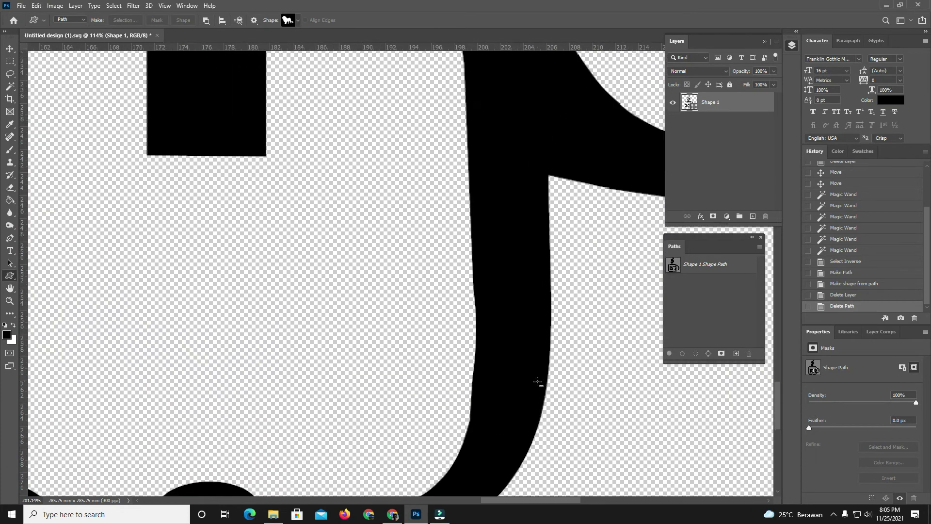
pyautogui.scroll(-2, 545, 370)
pyautogui.scroll(-5, 544, 371)
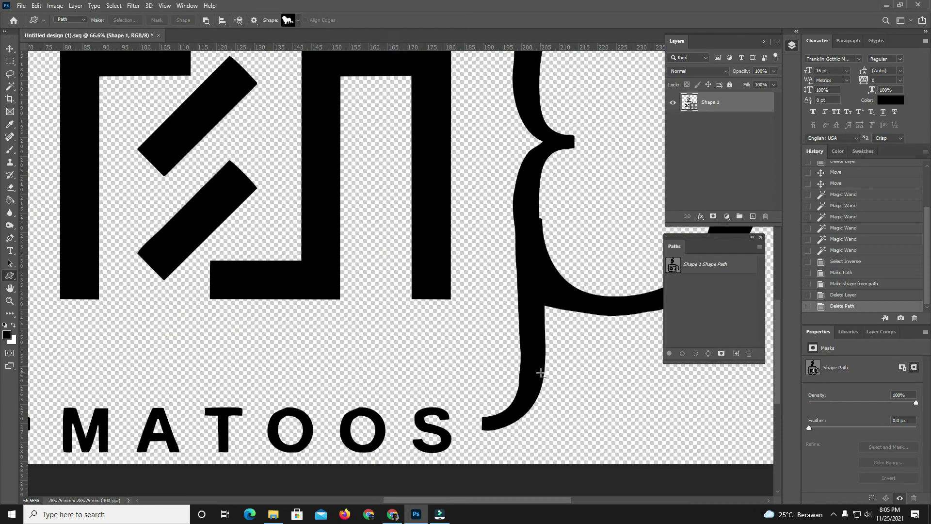
pyautogui.scroll(1, 422, 416)
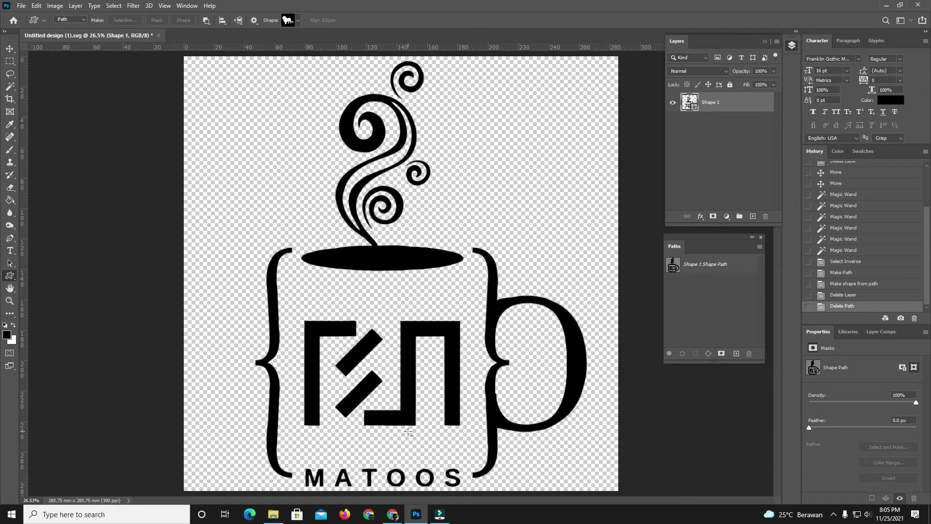
# - Export the logo as an SVG at 100% scale, 3375 x 3375 px, into Downloads under the name "test svg"
pyautogui.click(21, 5)
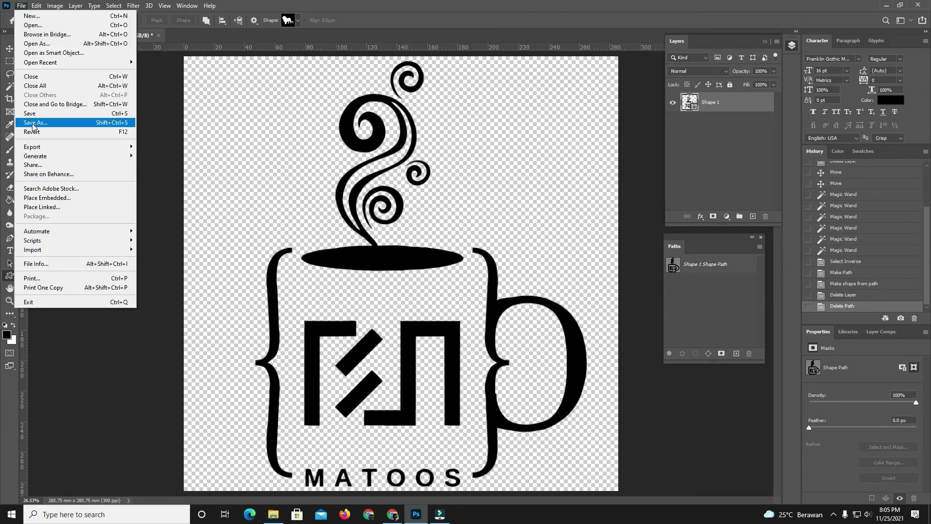
pyautogui.moveTo(41, 147)
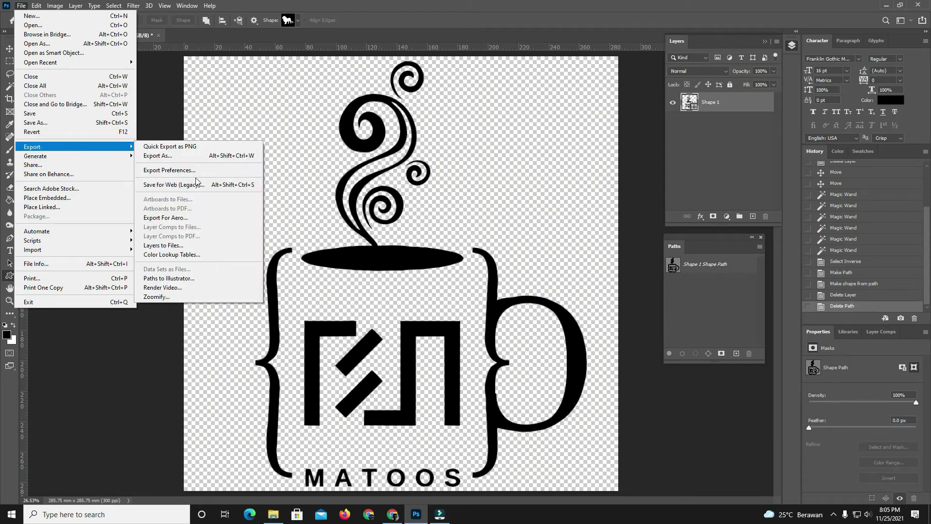
pyautogui.click(160, 155)
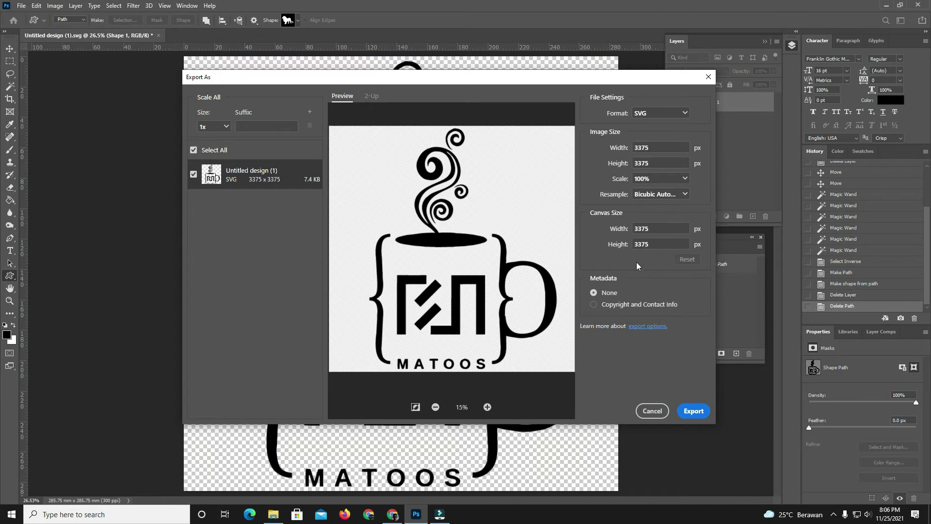
pyautogui.click(678, 196)
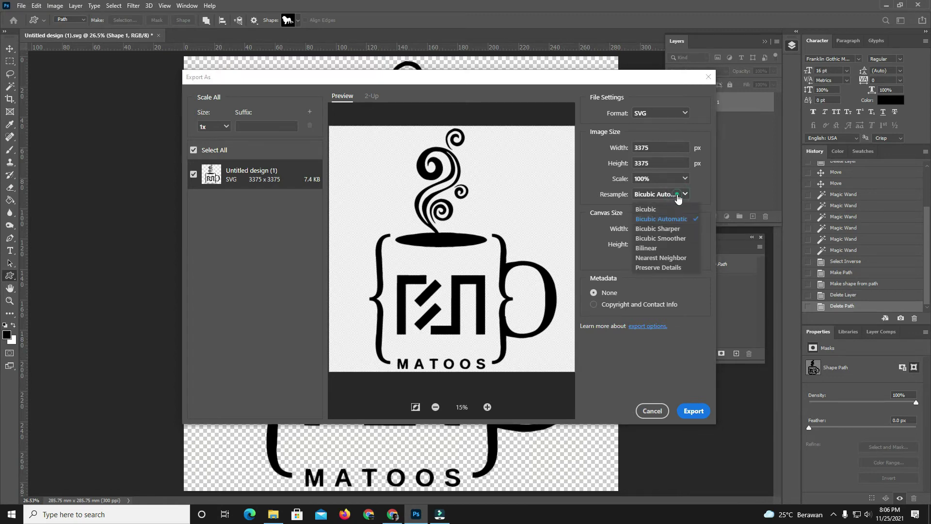
pyautogui.click(678, 197)
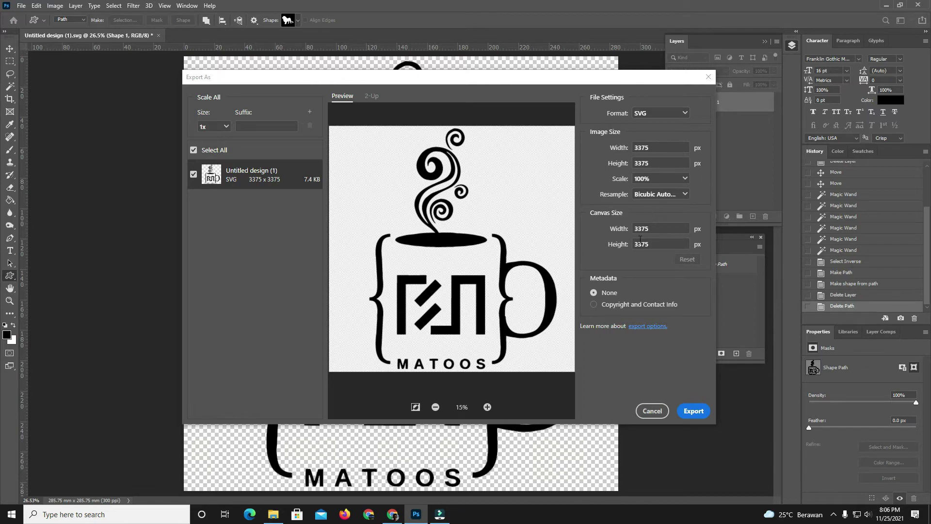
pyautogui.click(693, 411)
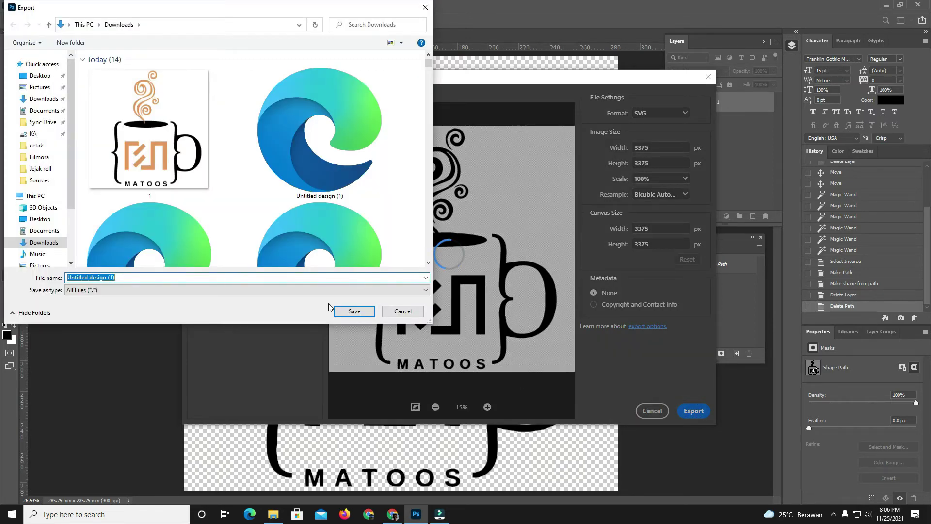
pyautogui.write('test svg')
pyautogui.press('Return')
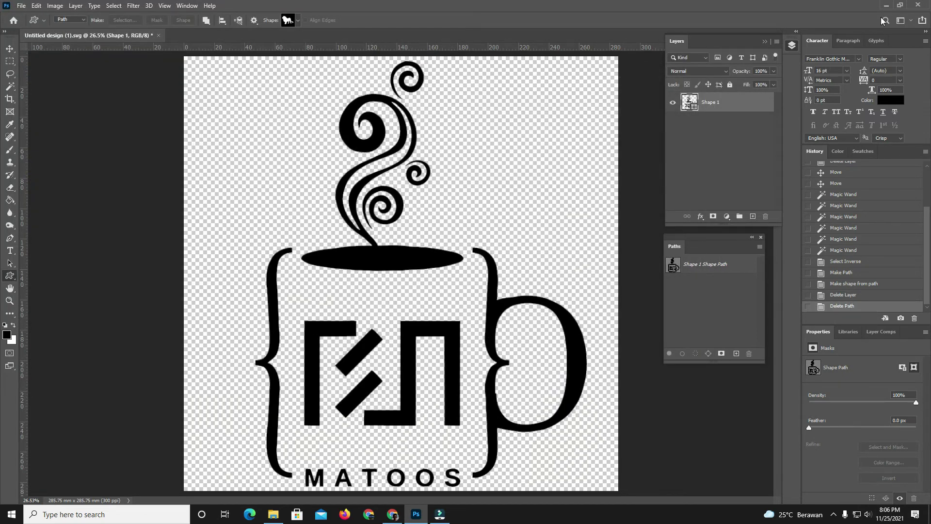
# - Switch to the Canva design in the browser and upload the "test svg" file from the Downloads folder
pyautogui.click(886, 6)
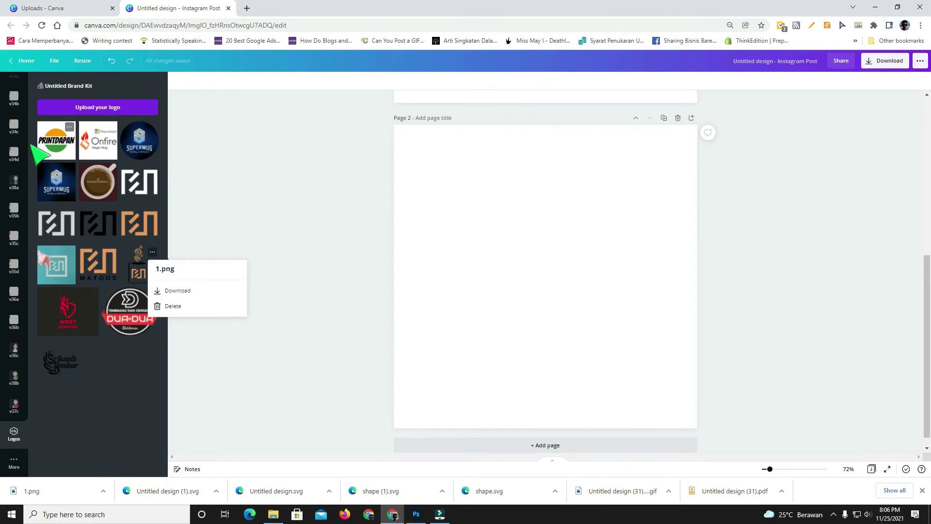
pyautogui.scroll(10, 15, 148)
pyautogui.scroll(10, 14, 160)
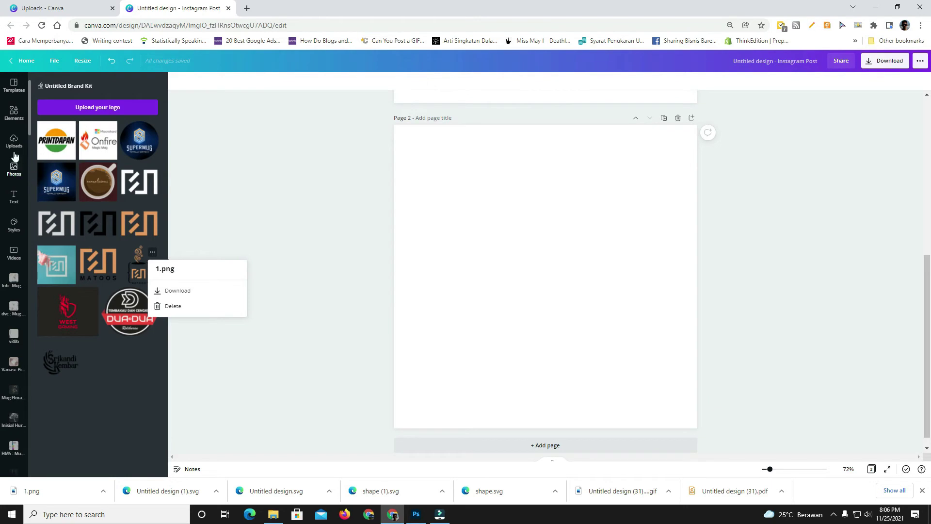
pyautogui.click(14, 153)
pyautogui.click(273, 514)
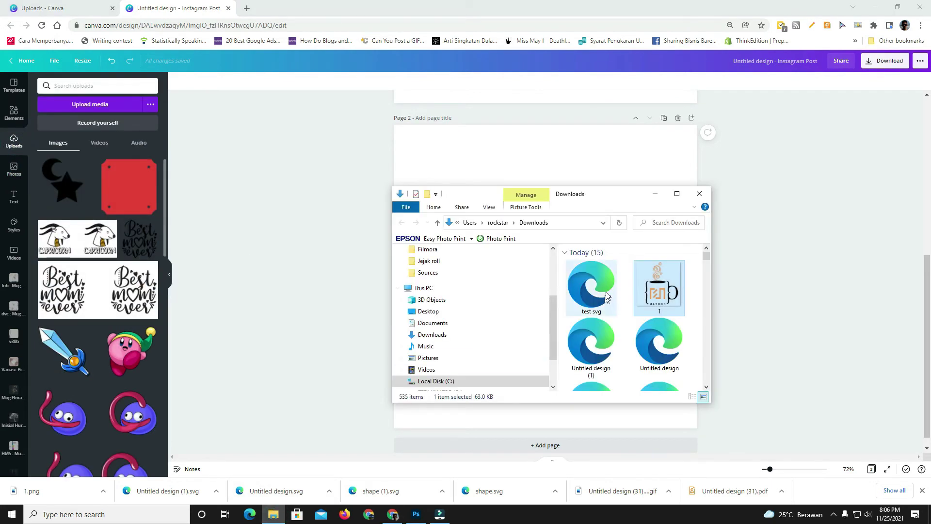
pyautogui.moveTo(606, 297); pyautogui.dragTo(95, 277)
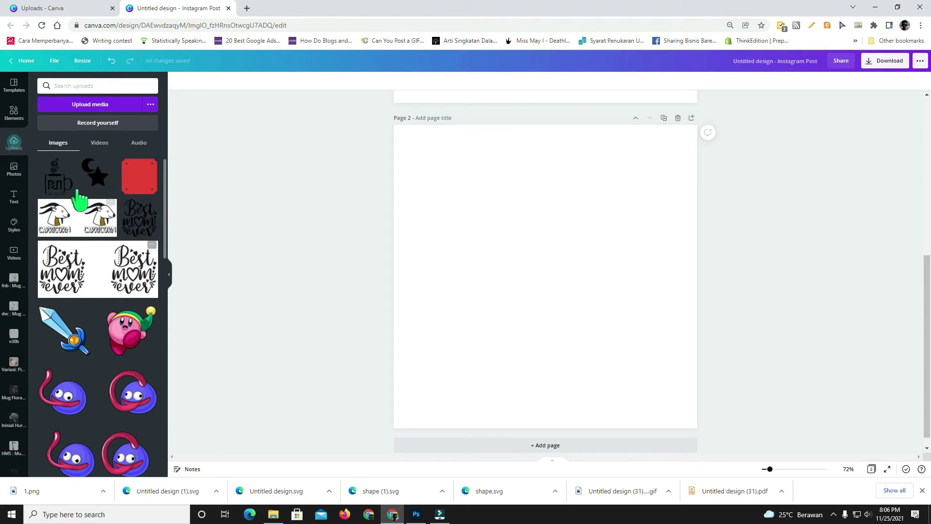
# - Add the uploaded black mug logo to page 2 and enlarge it well beyond the page edges
pyautogui.click(61, 180)
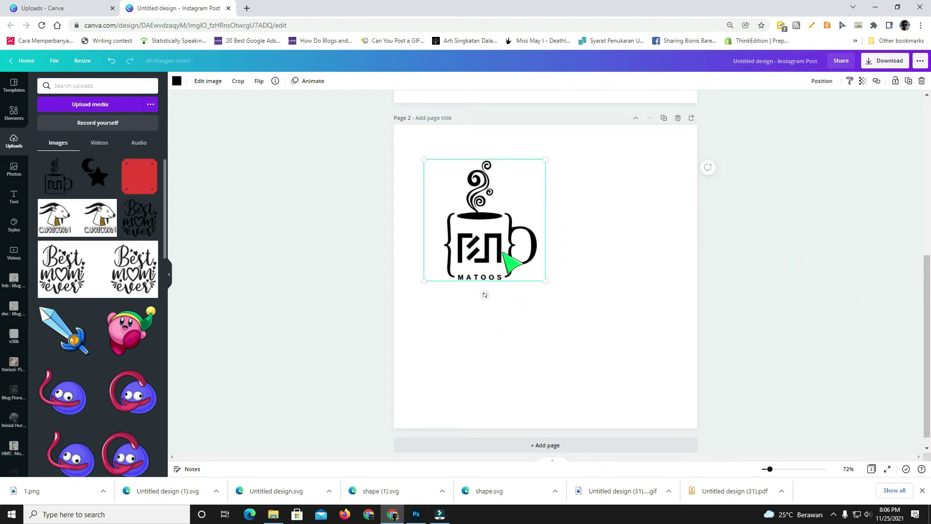
pyautogui.moveTo(509, 263); pyautogui.dragTo(518, 340)
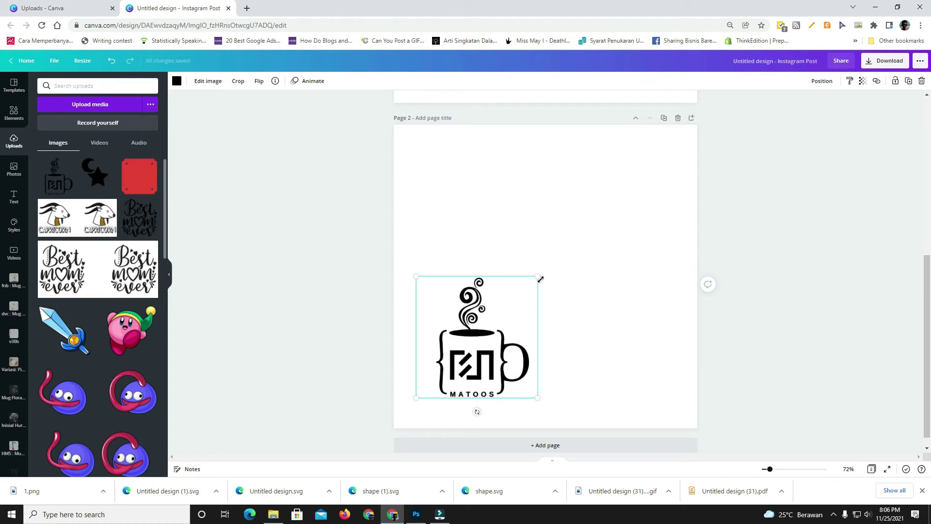
pyautogui.moveTo(540, 277); pyautogui.dragTo(890, 149)
pyautogui.moveTo(532, 366); pyautogui.dragTo(606, 223)
pyautogui.moveTo(472, 268); pyautogui.dragTo(682, 191)
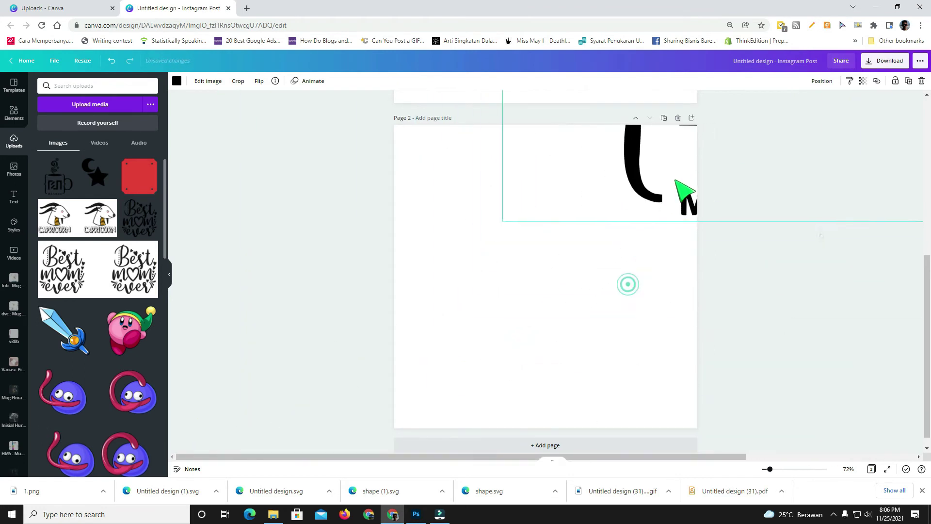
pyautogui.moveTo(502, 216); pyautogui.dragTo(169, 405)
pyautogui.moveTo(485, 330); pyautogui.dragTo(480, 253)
# - Keep enlarging and repositioning the logo until the first letters of MATOOS span most of page 2
pyautogui.hotkey('ctrl', 'z')
pyautogui.hotkey('ctrl', 'z')
pyautogui.hotkey('ctrl', 'z')
pyautogui.hotkey('ctrl', 'z')
pyautogui.hotkey('ctrl', 'z')
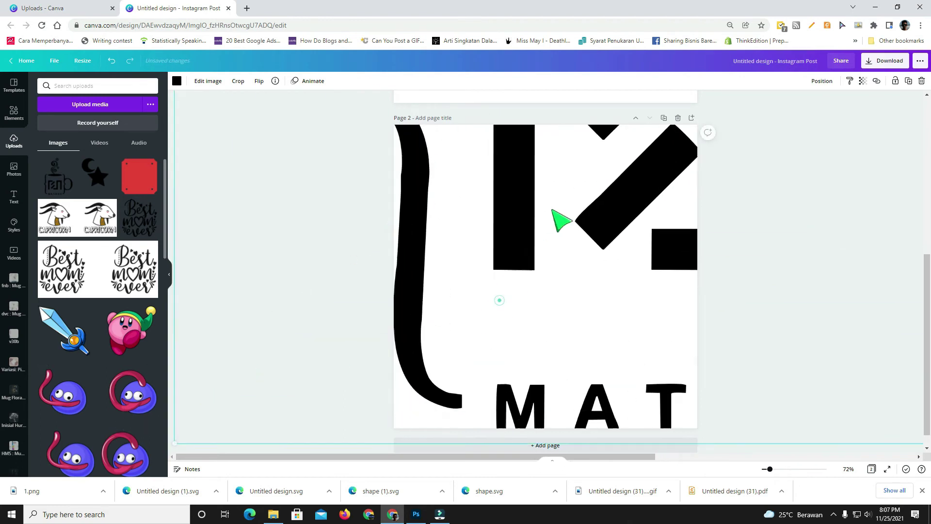
pyautogui.hotkey('ctrl', 'z')
pyautogui.hotkey('ctrl', 'z')
pyautogui.hotkey('ctrl', 'z')
pyautogui.hotkey('ctrl', 'z')
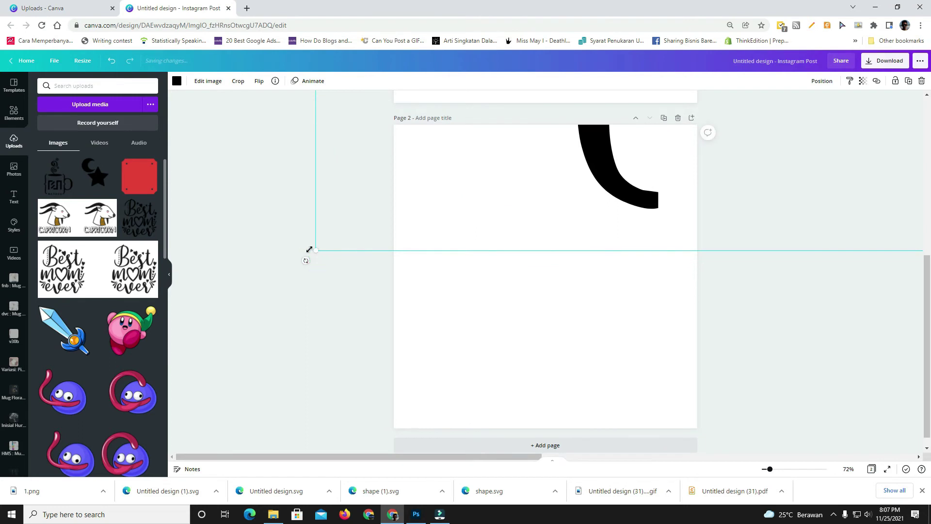
pyautogui.hotkey('ctrl', 'z')
pyautogui.hotkey('ctrl', 'z')
pyautogui.hotkey('ctrl', 'z')
pyautogui.hotkey('ctrl', 'z')
pyautogui.hotkey('ctrl', 'z')
pyautogui.hotkey('ctrl', 'z')
pyautogui.hotkey('ctrl', 'z')
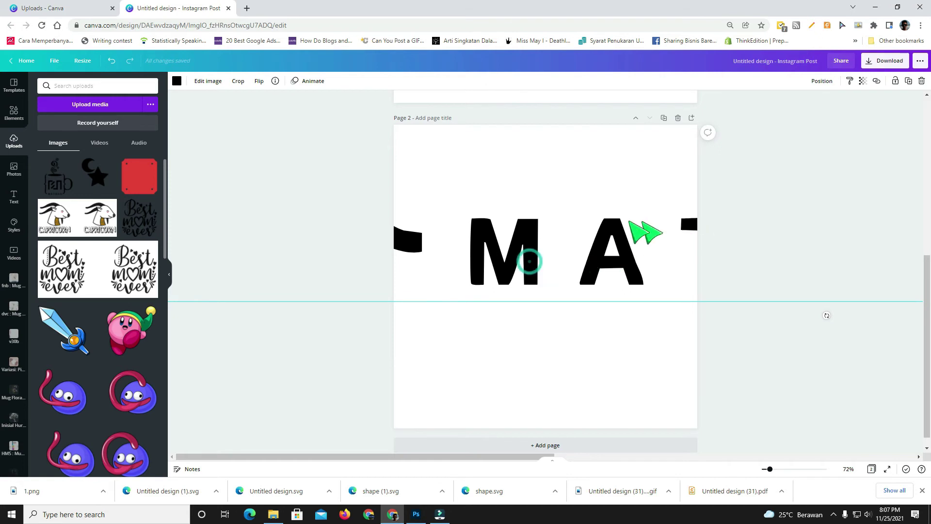
# - Shift the enlarged logo sideways and upward on page 2 so the brace end, M and A are on the page
pyautogui.hotkey('ctrl', 'z')
pyautogui.hotkey('ctrl', 'z')
pyautogui.hotkey('ctrl', 'z')
pyautogui.hotkey('ctrl', 'z')
pyautogui.hotkey('ctrl', 'z')
pyautogui.hotkey('ctrl', 'z')
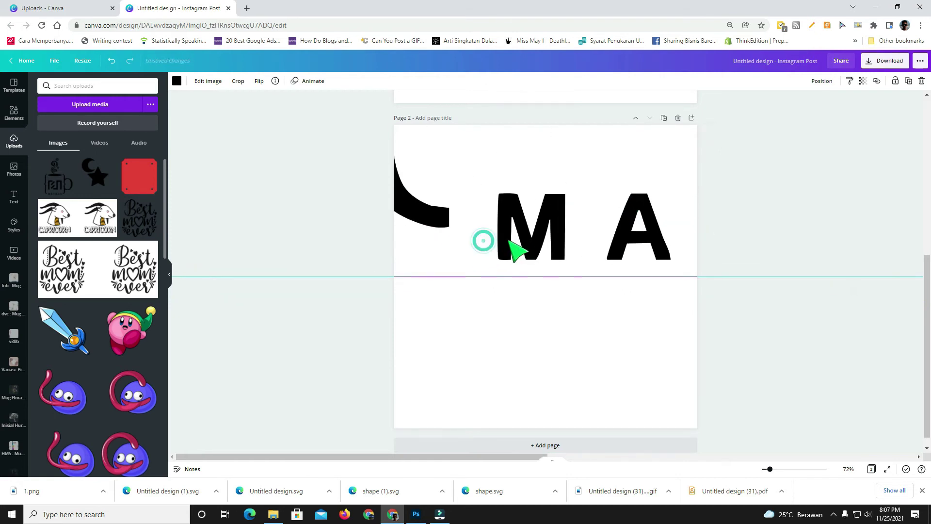
pyautogui.hotkey('ctrl', 'z')
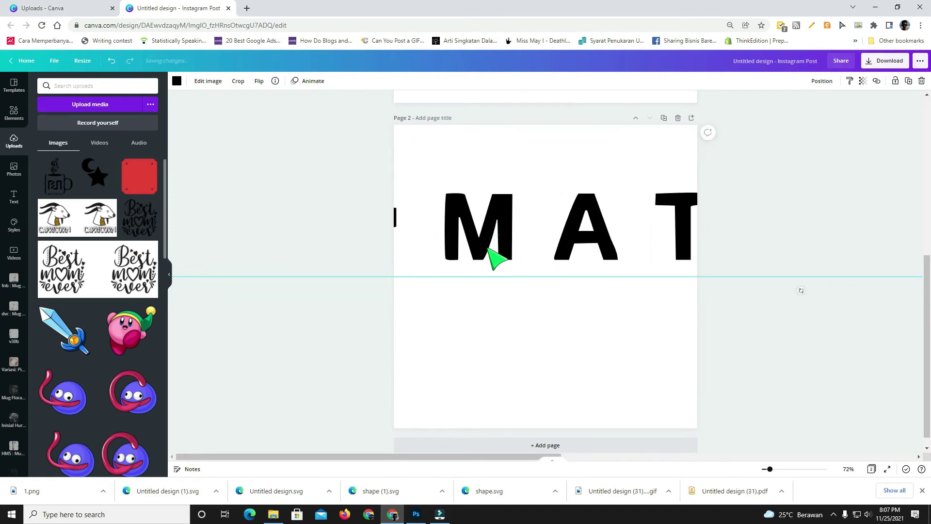
pyautogui.scroll(2, 476, 253)
pyautogui.hotkey('ctrl', 'z')
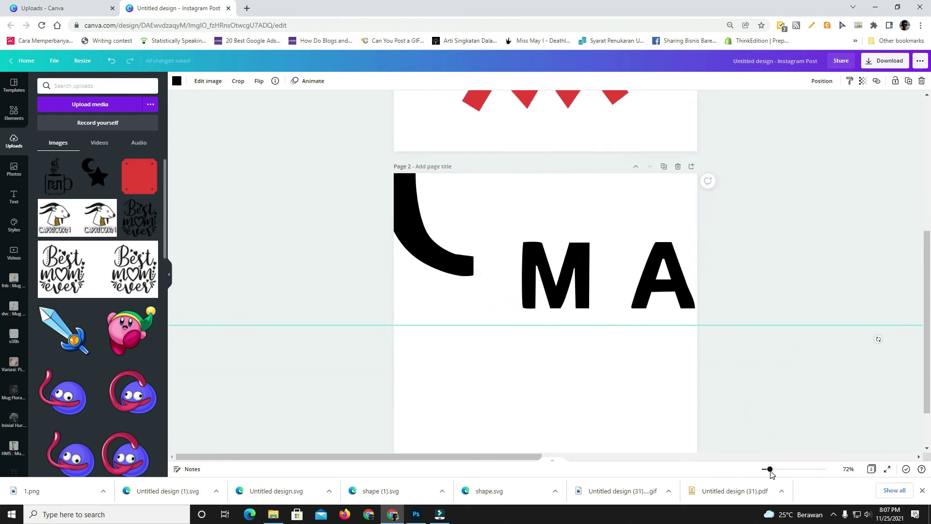
# - Inspect the edges of the letter M at 500% zoom, moving the logo slightly around the page
pyautogui.moveTo(769, 470); pyautogui.dragTo(848, 465)
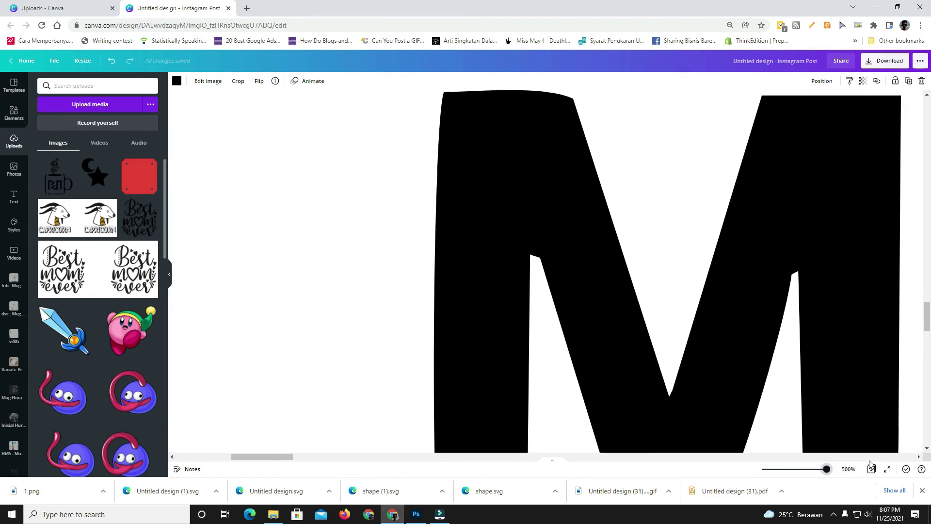
pyautogui.scroll(-2, 542, 339)
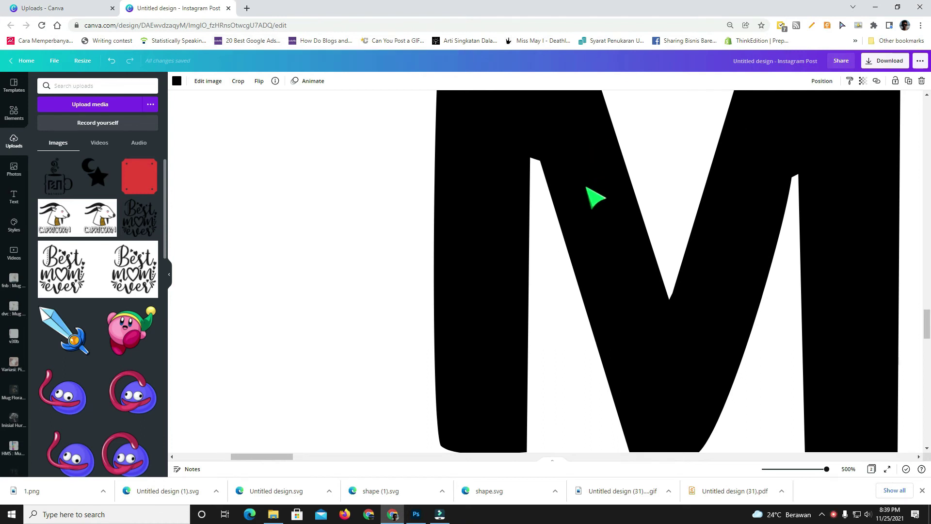
pyautogui.moveTo(585, 221); pyautogui.dragTo(537, 277)
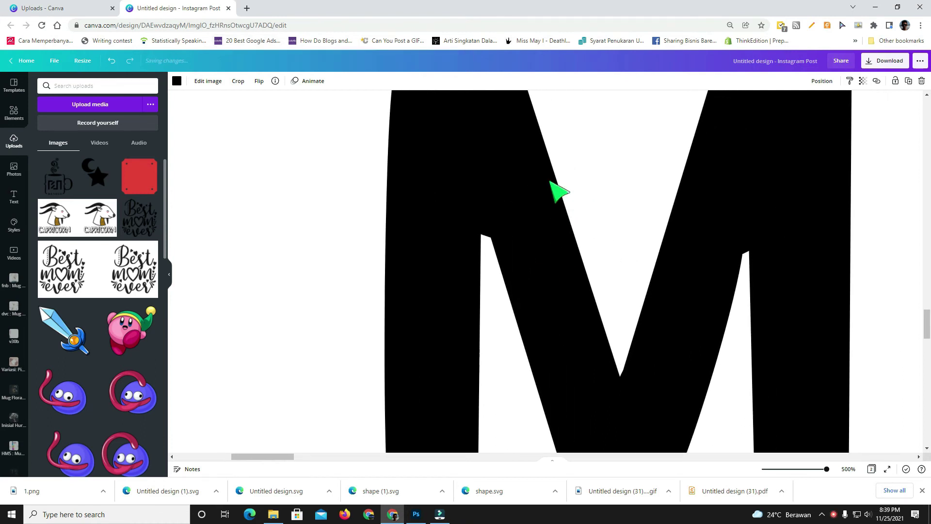
pyautogui.moveTo(557, 191); pyautogui.dragTo(585, 283)
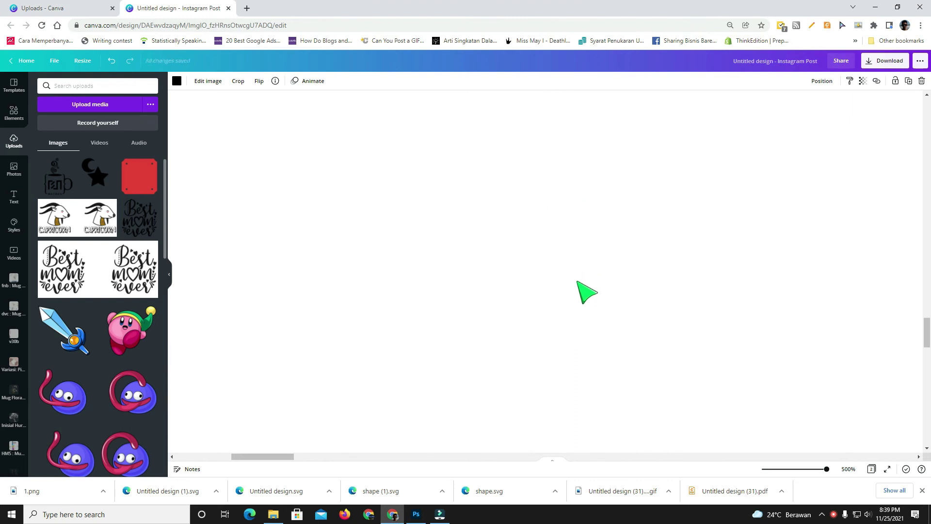
# - Reduce the zoom to 118% and move the logo so the emblem's lower bar lies on page 2
pyautogui.moveTo(797, 469); pyautogui.dragTo(776, 471)
pyautogui.scroll(5, 524, 335)
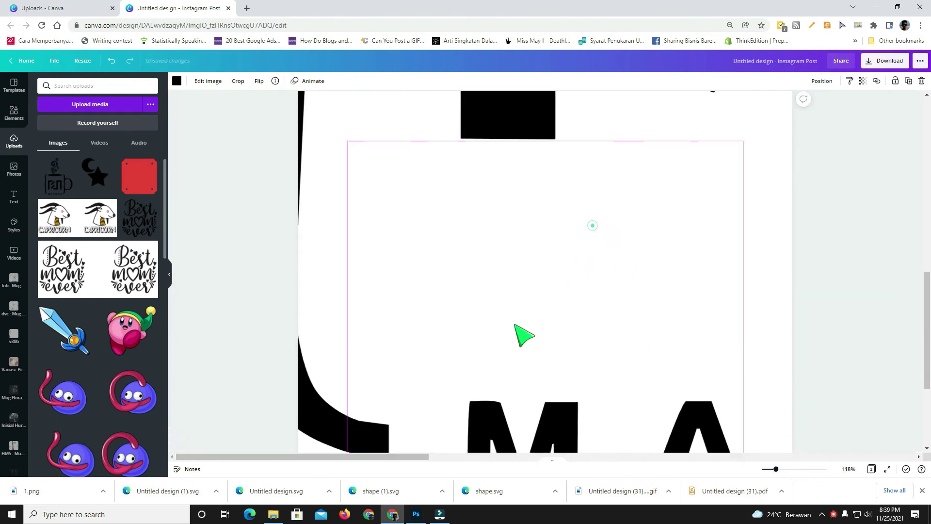
pyautogui.moveTo(622, 313)
pyautogui.mouseDown()
pyautogui.moveTo(451, 284)
pyautogui.moveTo(482, 315)
pyautogui.mouseUp()
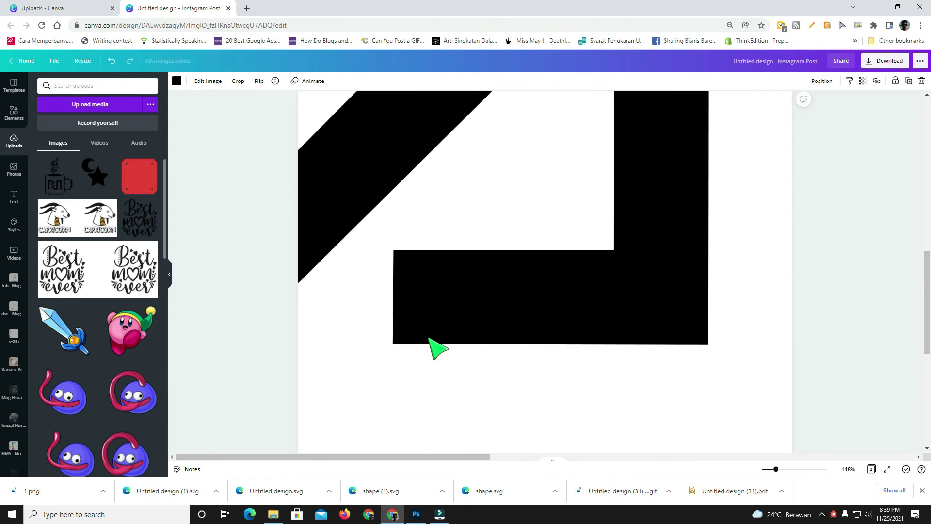
# - Change the colour of the red zigzag shape on page 1 to the palette's orange
pyautogui.moveTo(776, 470); pyautogui.dragTo(826, 470)
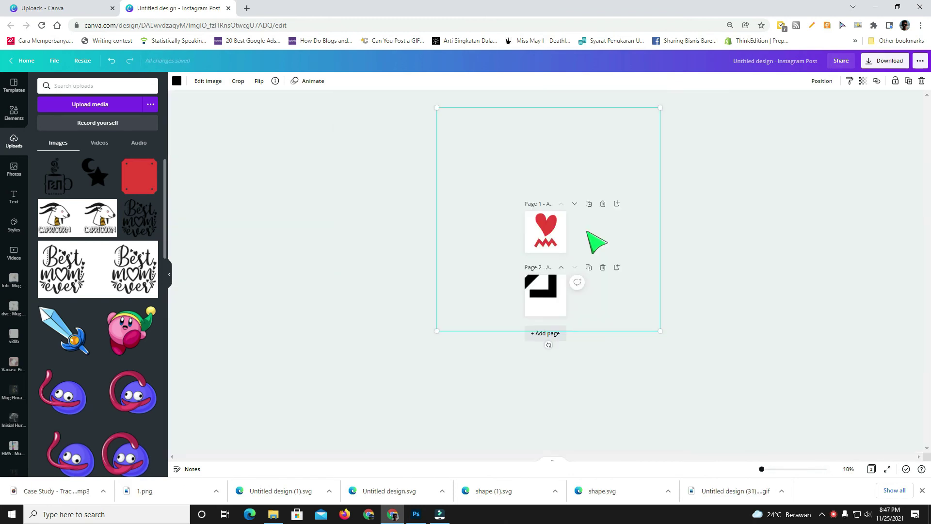
pyautogui.scroll(-3, 627, 318)
pyautogui.scroll(4, 628, 315)
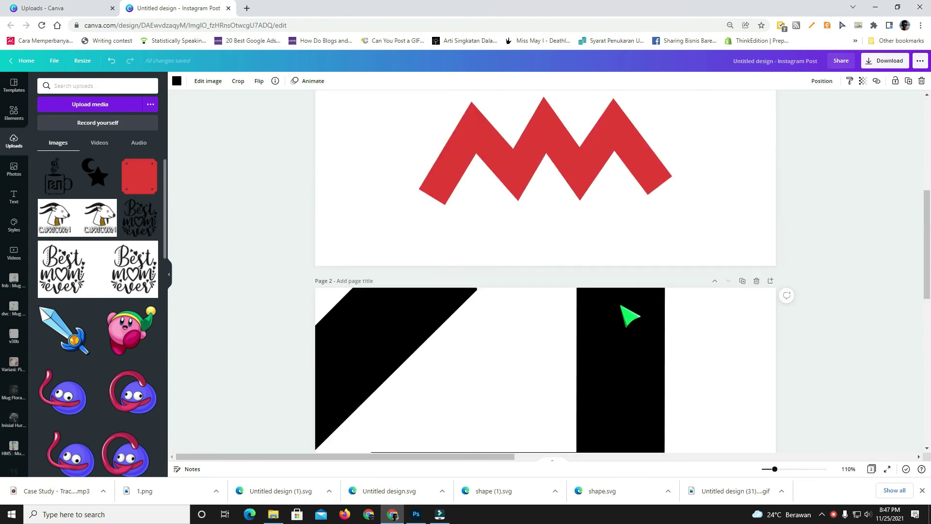
pyautogui.click(631, 198)
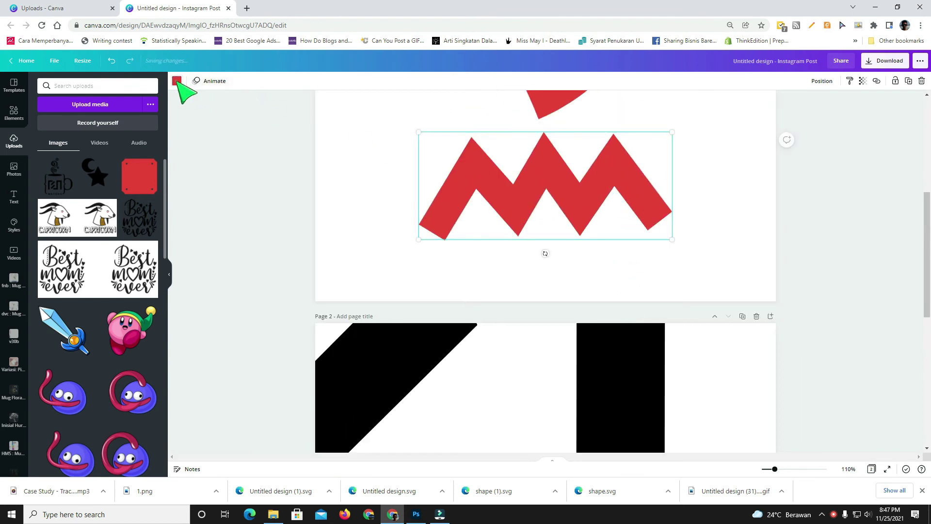
pyautogui.click(177, 80)
pyautogui.click(129, 176)
# - Try the document red, dark blue, light blue and coral red as the colour of the enlarged logo on page 2
pyautogui.scroll(-3, 459, 247)
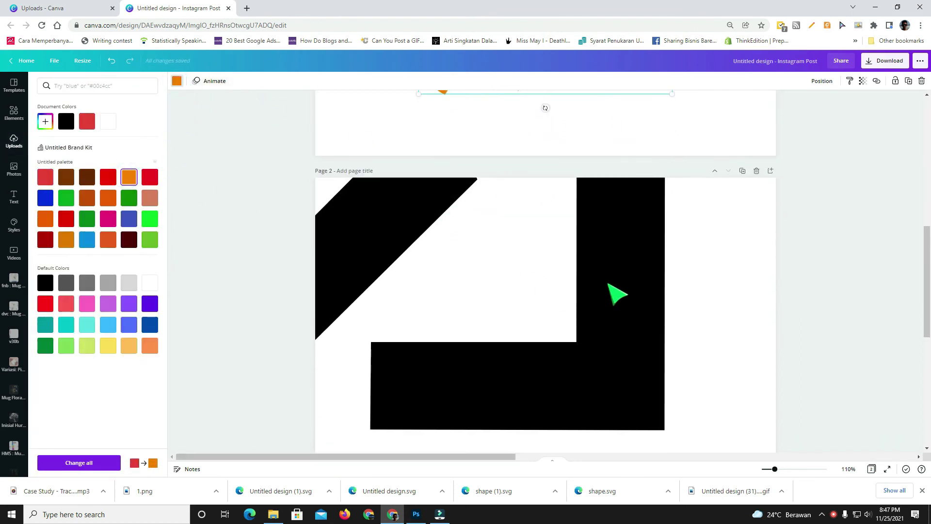
pyautogui.click(611, 289)
pyautogui.click(90, 125)
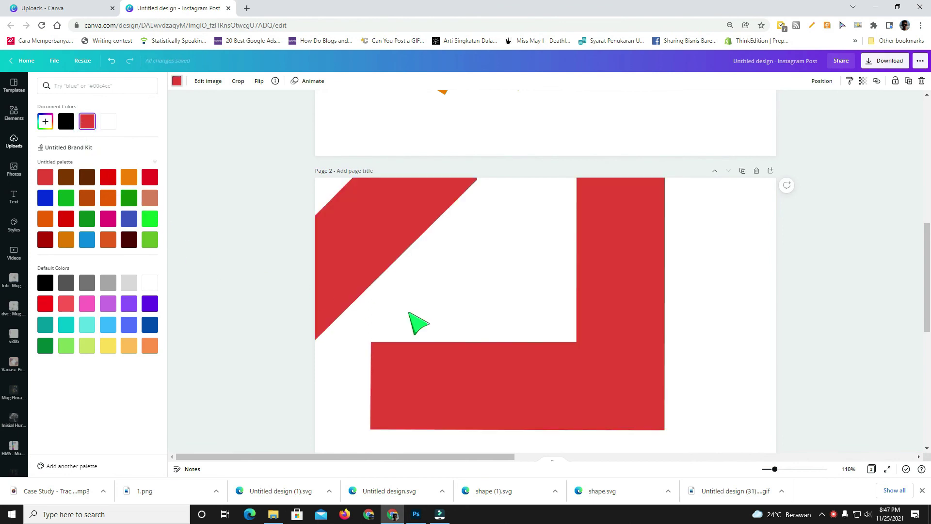
pyautogui.click(150, 305)
pyautogui.click(109, 325)
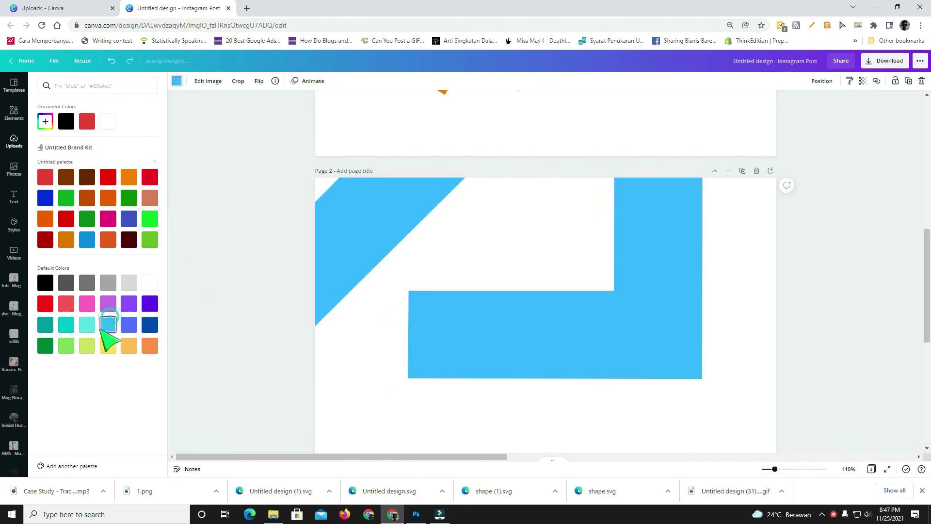
pyautogui.click(66, 303)
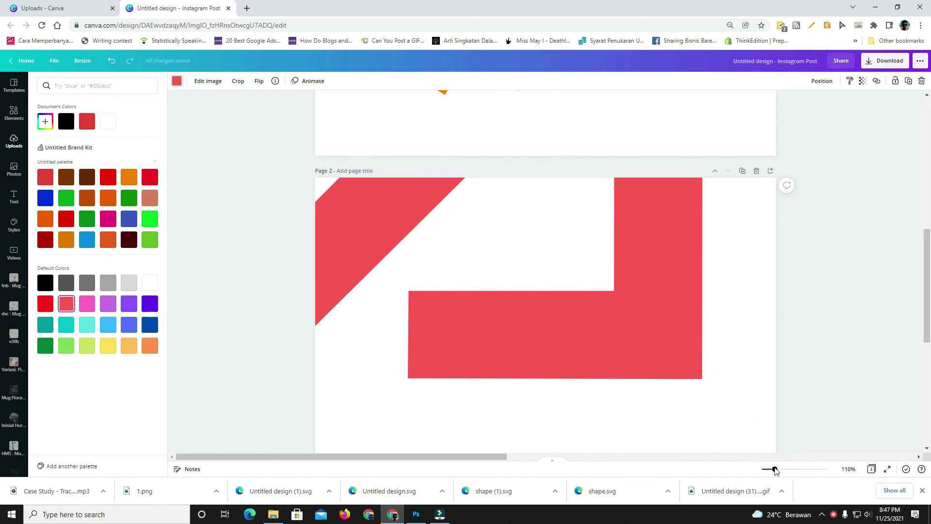
# - Reposition and shrink the enlarged logo until the whole mug fits on page 2, and recolour it orange
pyautogui.moveTo(774, 470); pyautogui.dragTo(765, 469)
pyautogui.moveTo(595, 308); pyautogui.dragTo(572, 304)
pyautogui.moveTo(545, 293); pyautogui.dragTo(463, 348)
pyautogui.moveTo(442, 395); pyautogui.dragTo(808, 168)
pyautogui.moveTo(844, 141)
pyautogui.mouseDown()
pyautogui.moveTo(482, 399)
pyautogui.moveTo(650, 301)
pyautogui.moveTo(836, 130)
pyautogui.mouseUp()
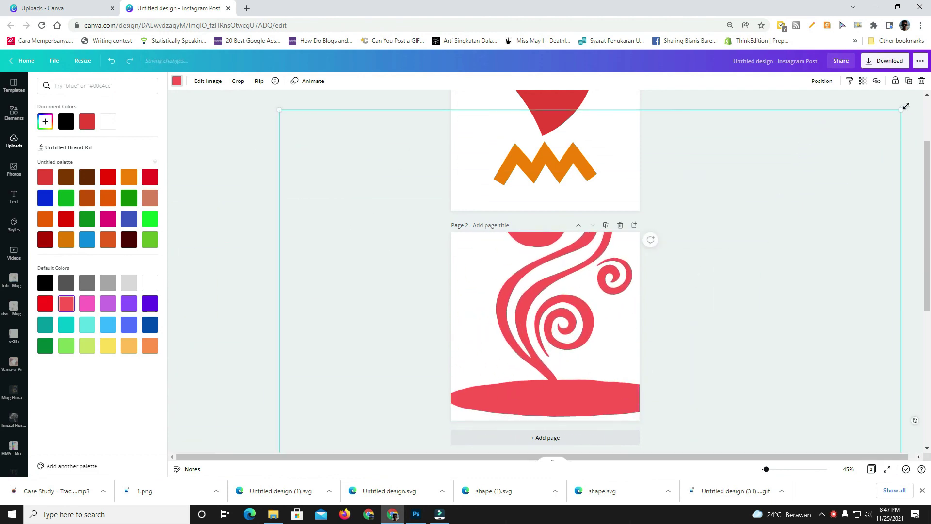
pyautogui.moveTo(905, 105); pyautogui.dragTo(585, 275)
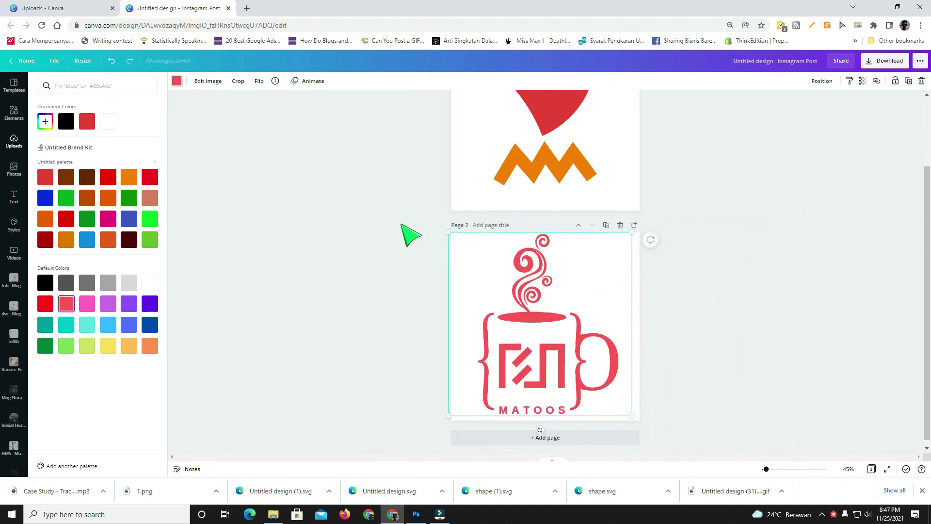
pyautogui.click(128, 176)
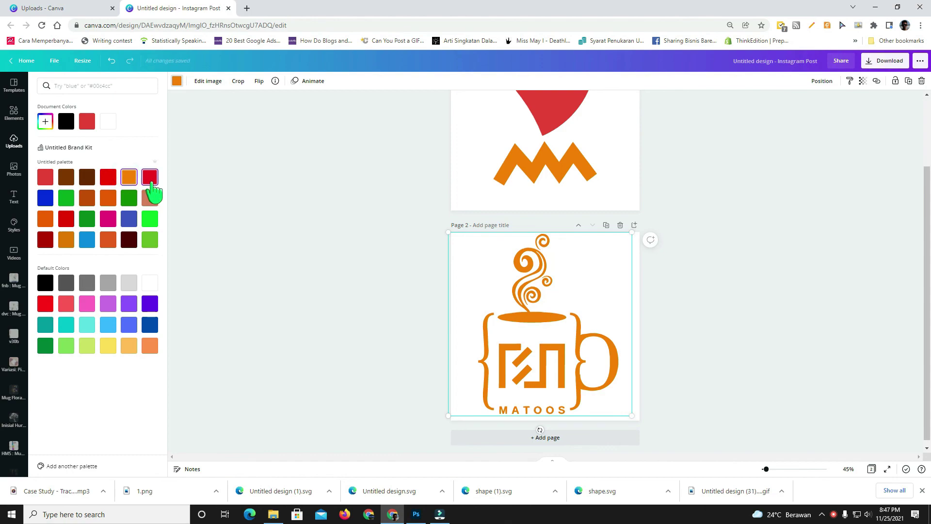